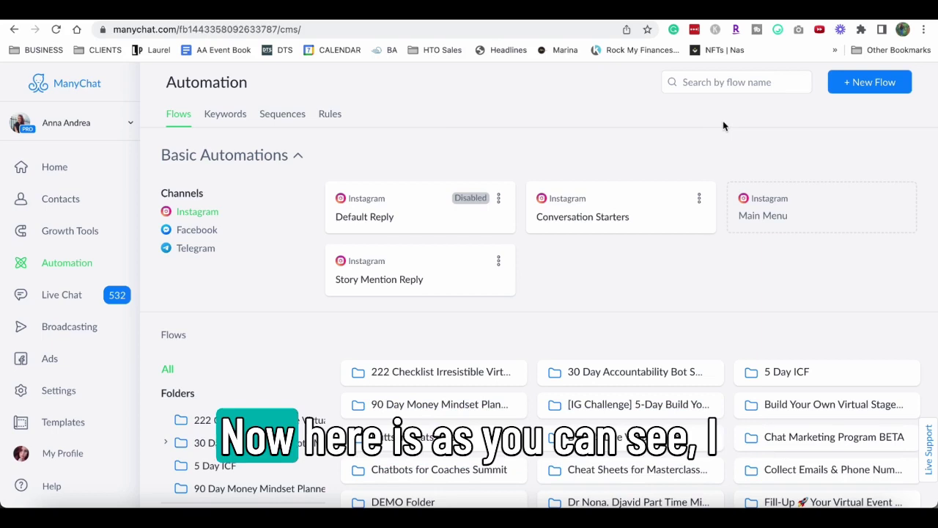
Step: Collapse the Basic Automations section and scroll down to the folders area
click(514, 173)
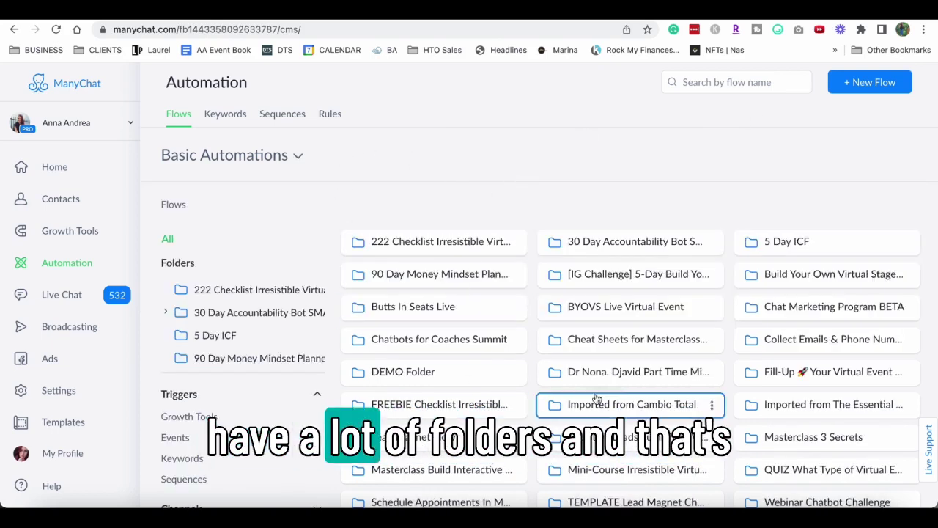
scroll(621, 320, down, 2)
scroll(621, 320, up, 2)
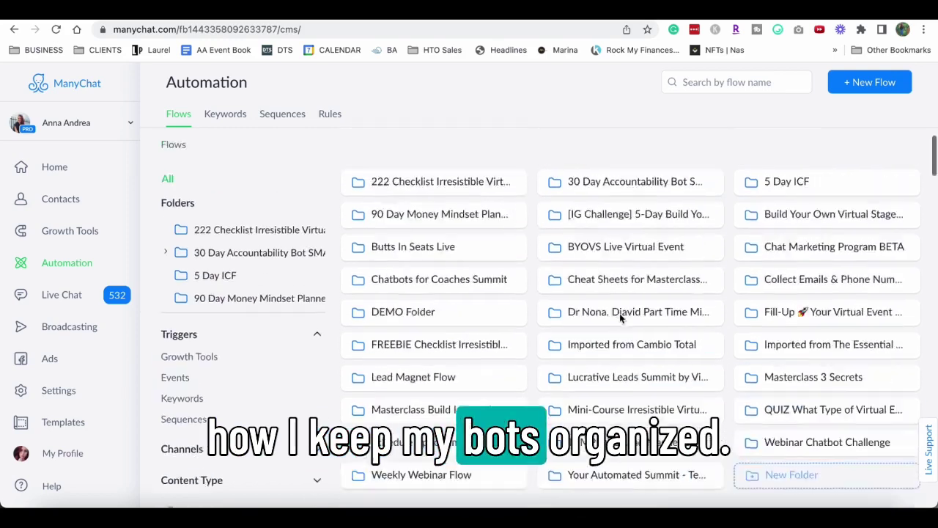
scroll(733, 279, down, 3)
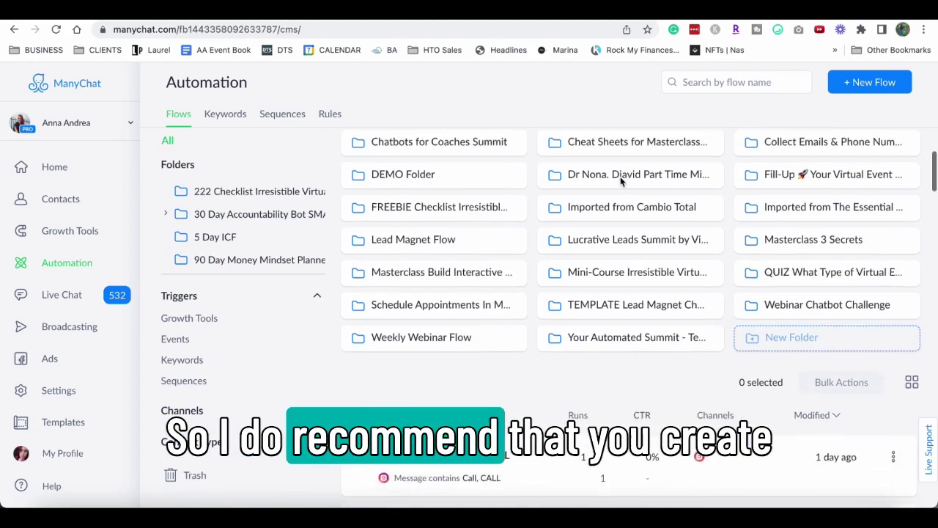
Step: Create a folder named 'Instagram DMs' and open it
click(812, 319)
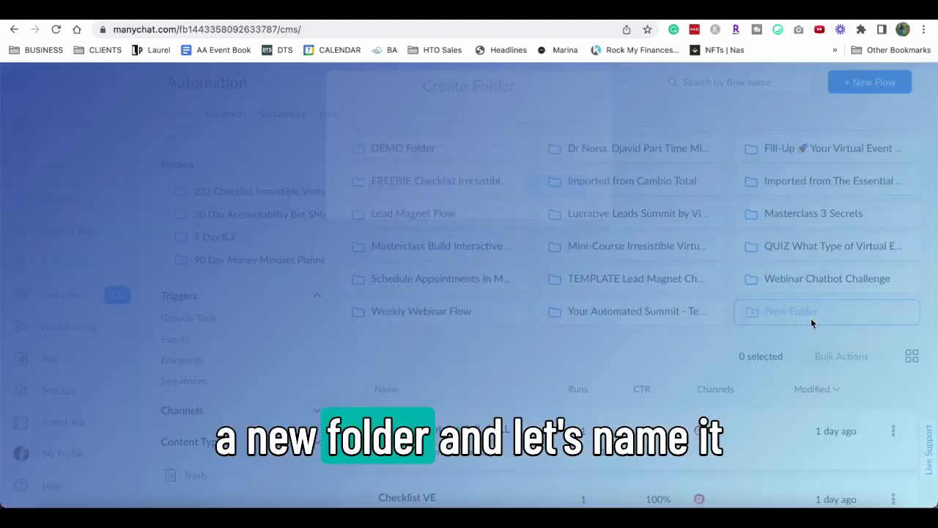
text(Instagram DMs)
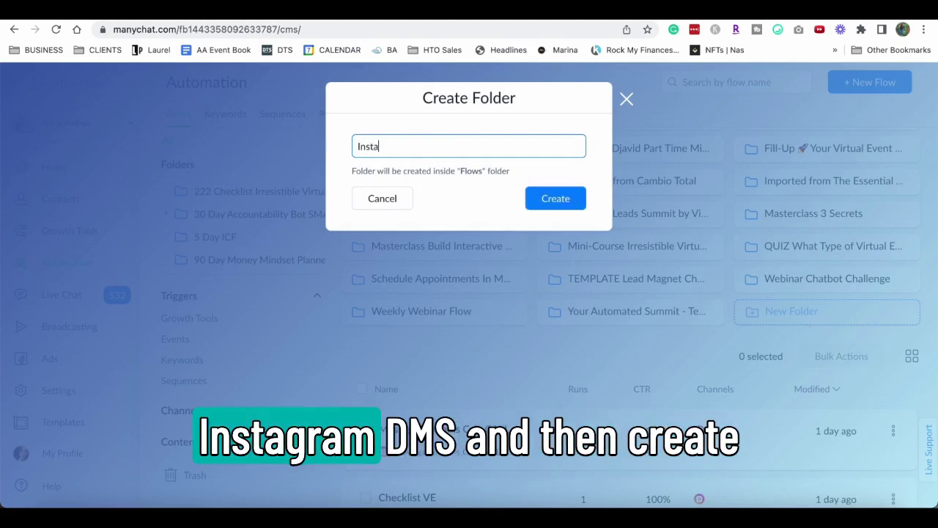
click(539, 206)
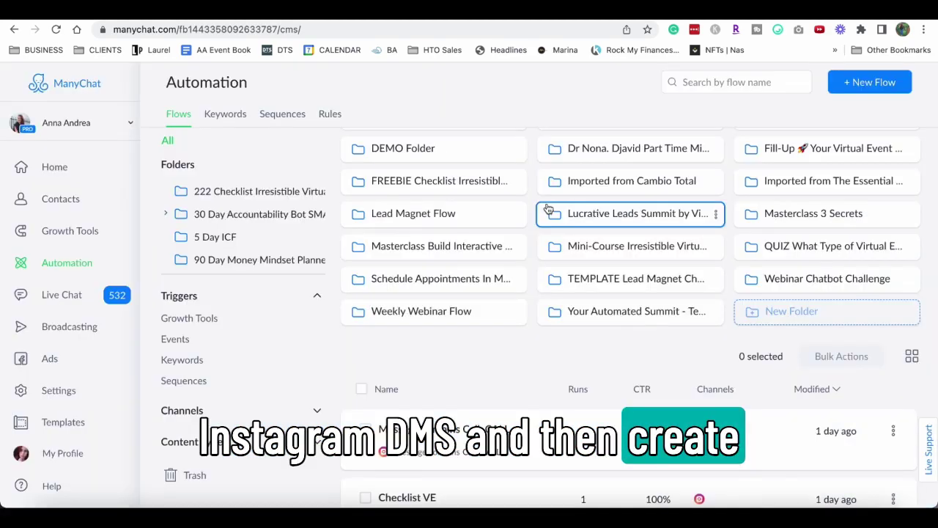
click(462, 220)
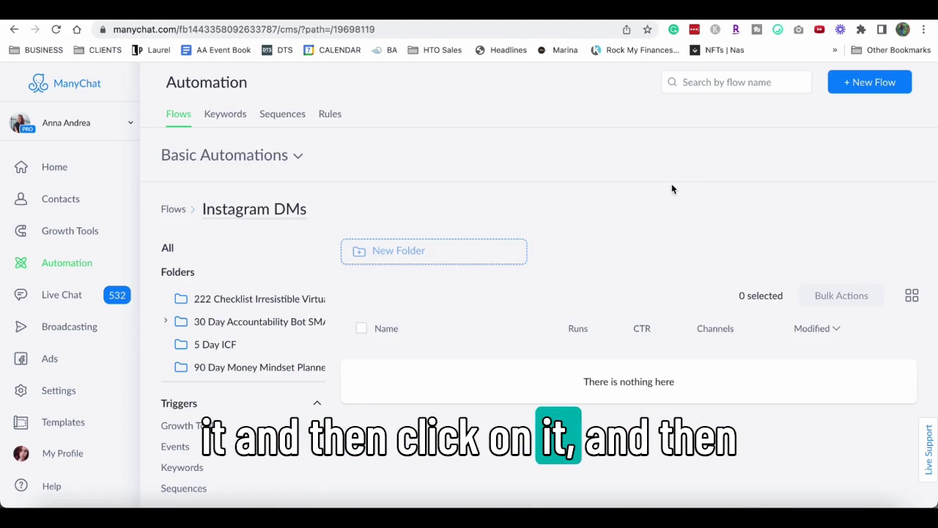
Step: Start a blank flow from scratch in the folder and name it 'Freebie IG'
click(872, 83)
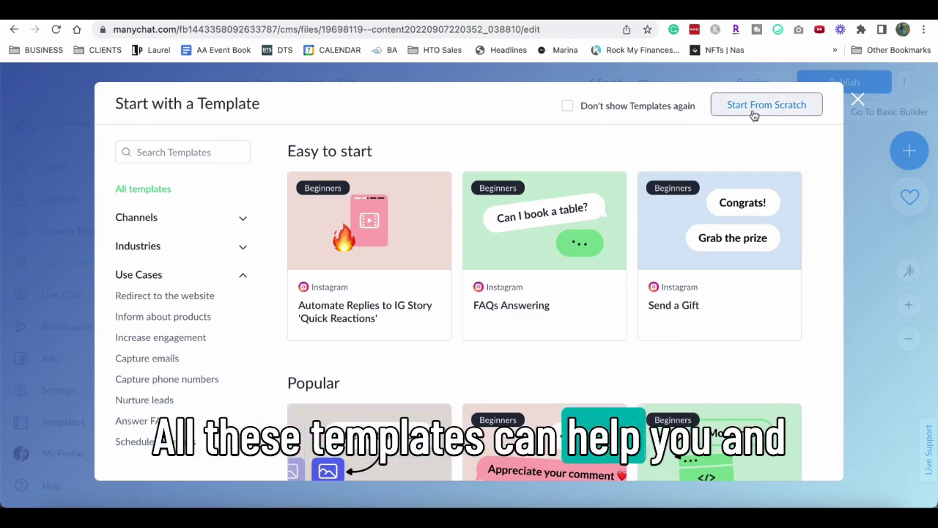
click(754, 110)
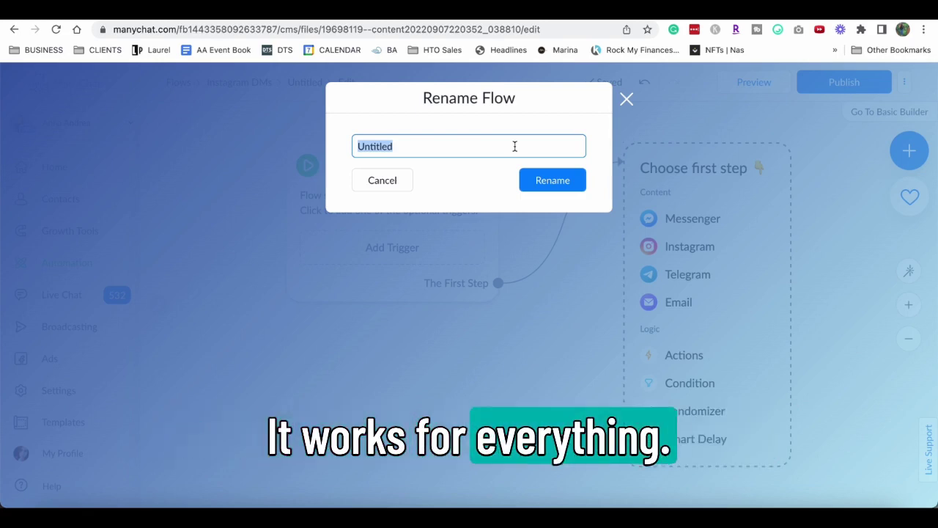
text(Fre)
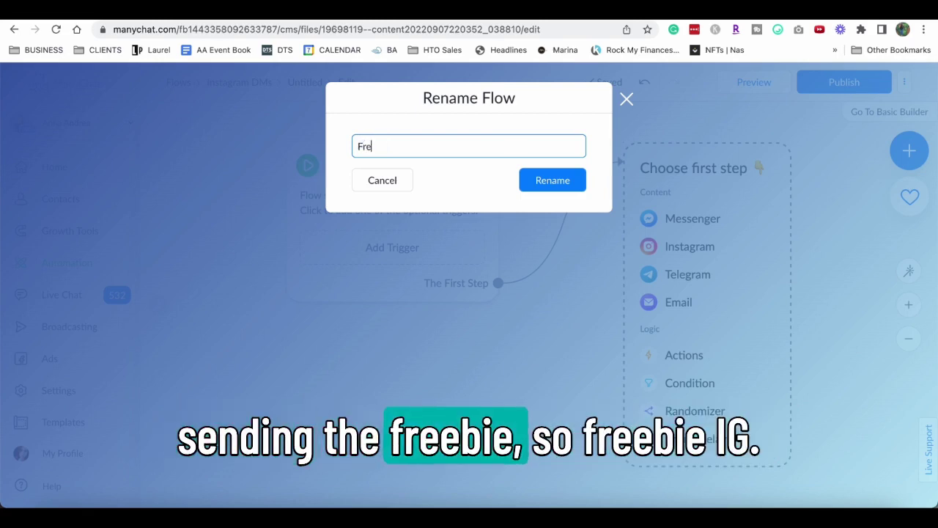
text(ebie IG)
key(Return)
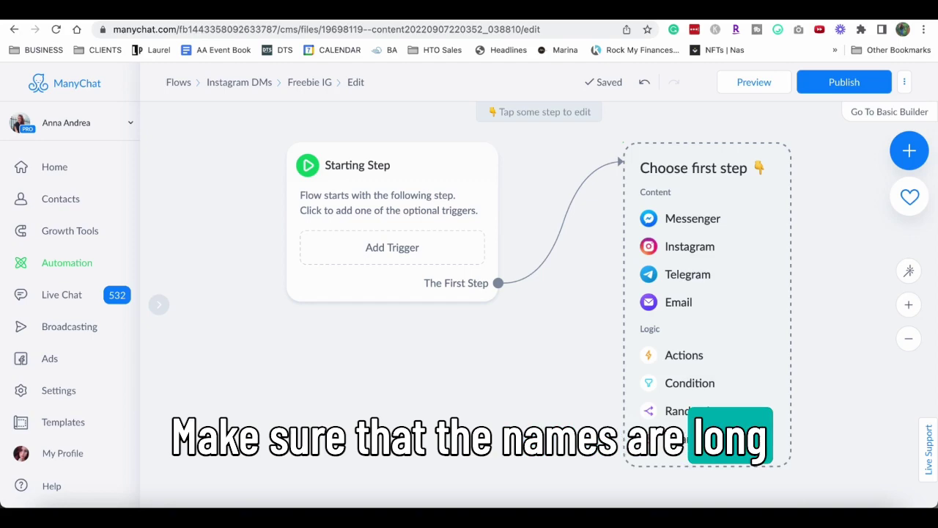
Step: Add an Instagram Keyword trigger to the flow's starting step
click(457, 192)
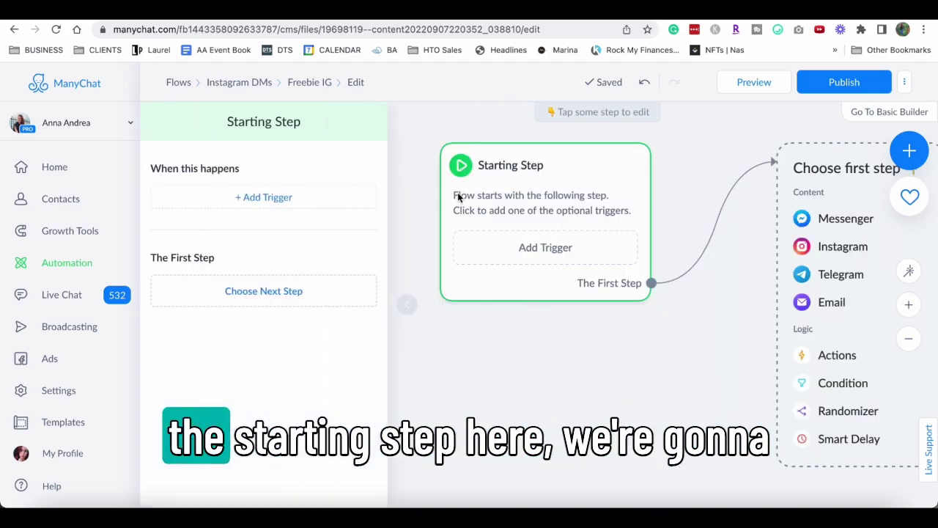
click(237, 197)
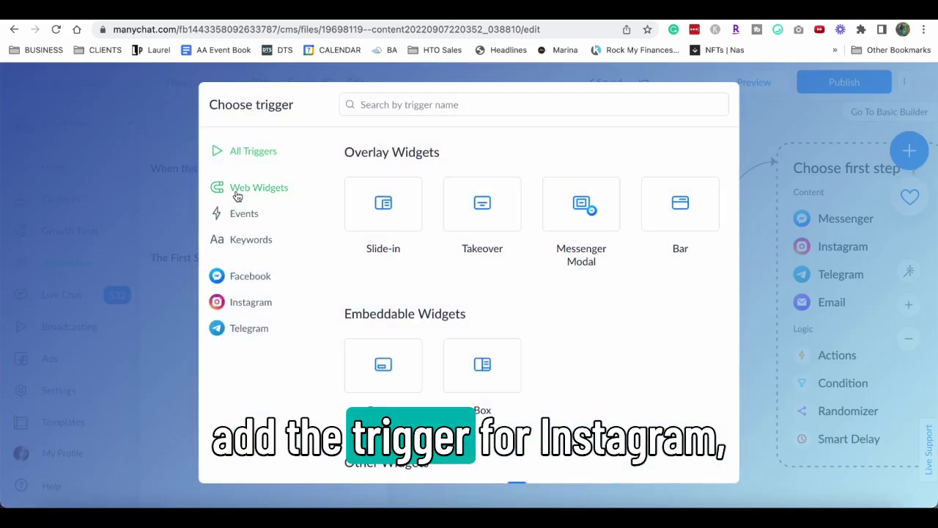
click(271, 305)
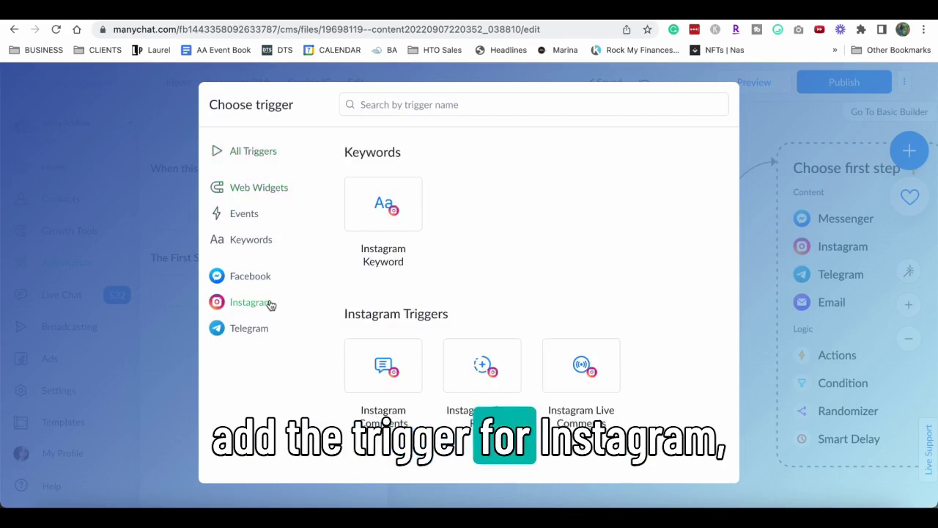
click(394, 213)
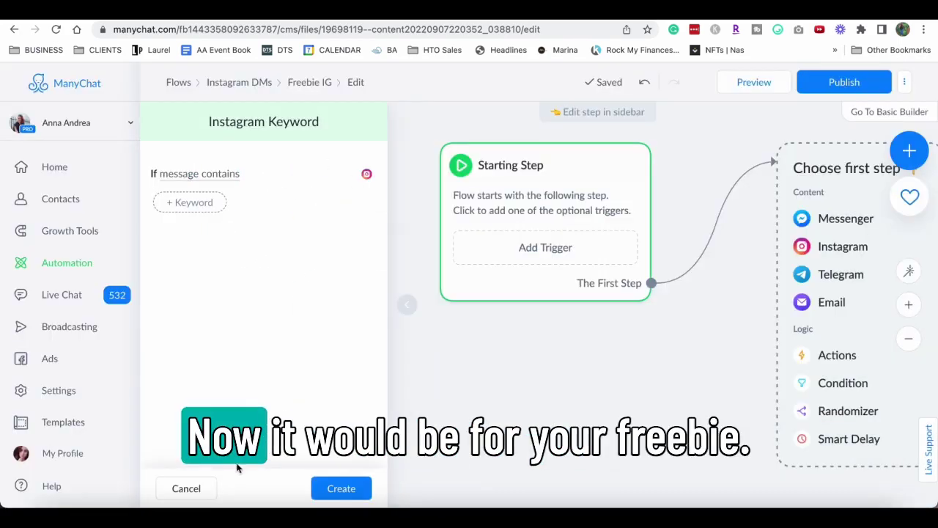
Step: Enter the keywords freebie, checklist, workbook and ebook for the trigger
click(198, 205)
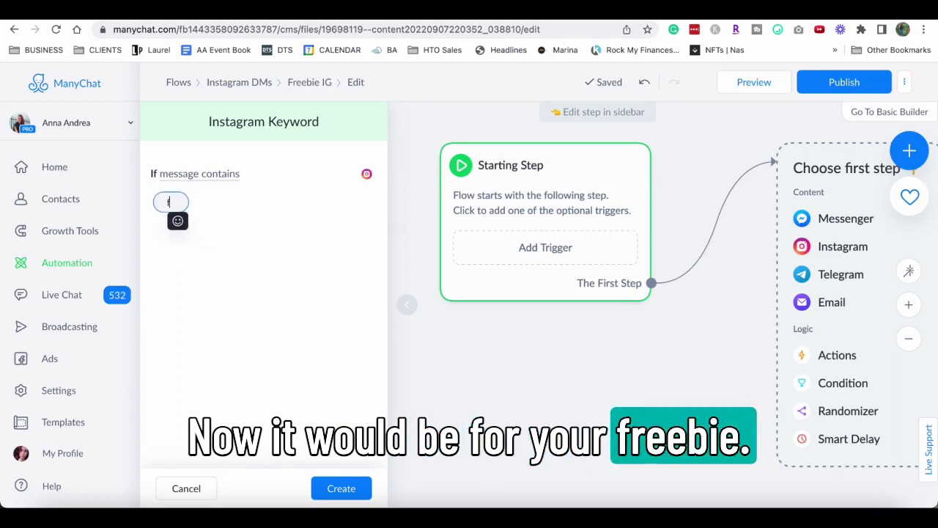
text(freebie)
key(Return)
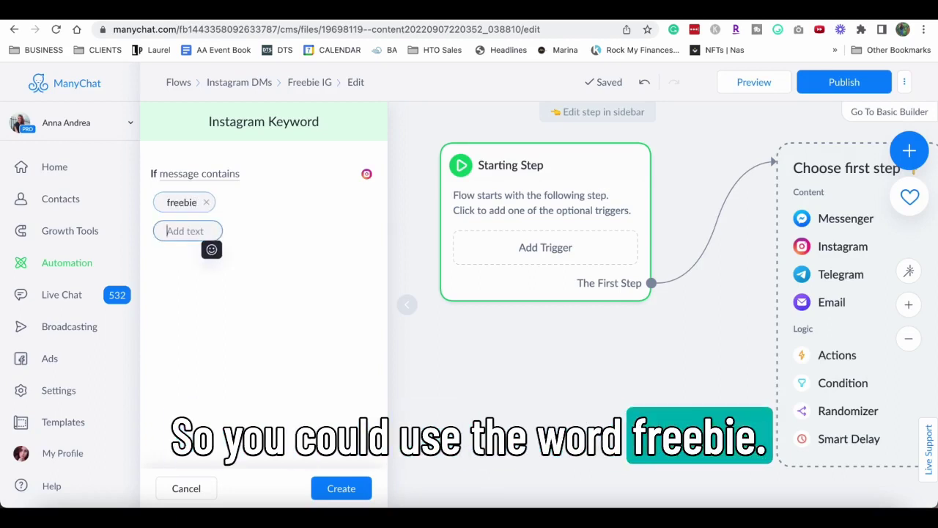
text(ch)
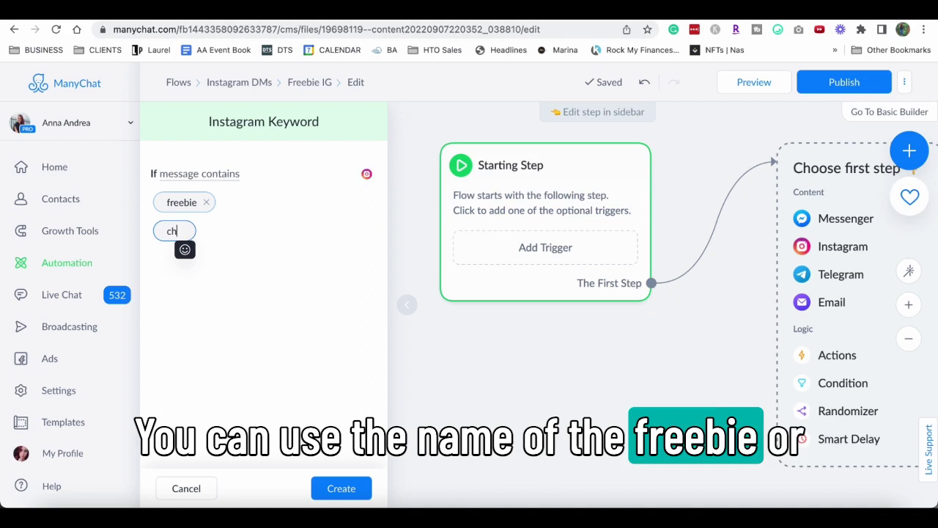
text(ecklist)
key(Return)
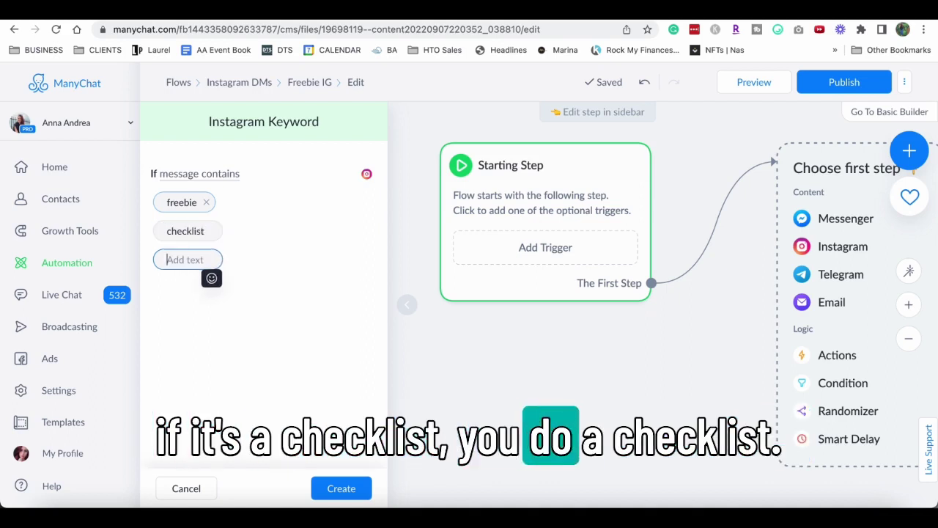
text(work)
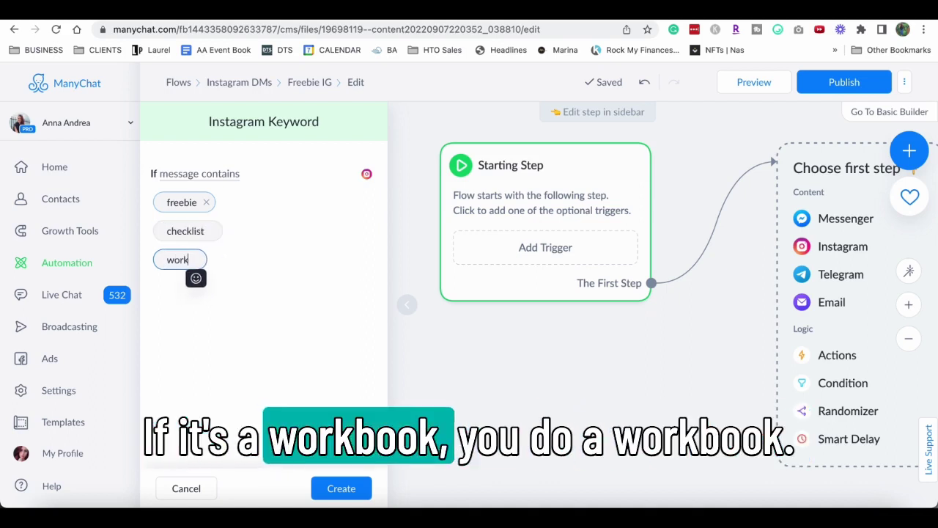
text(book)
key(Return)
text(eb)
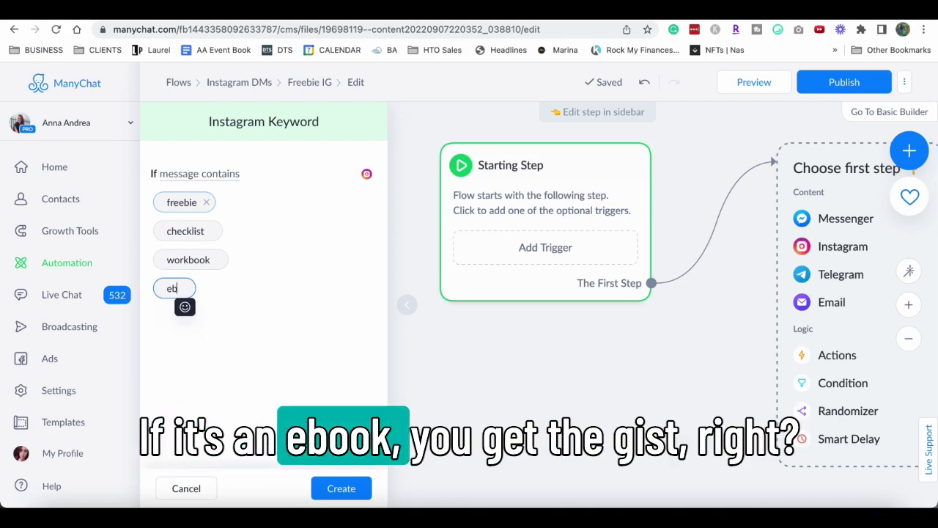
text(ook)
key(Return)
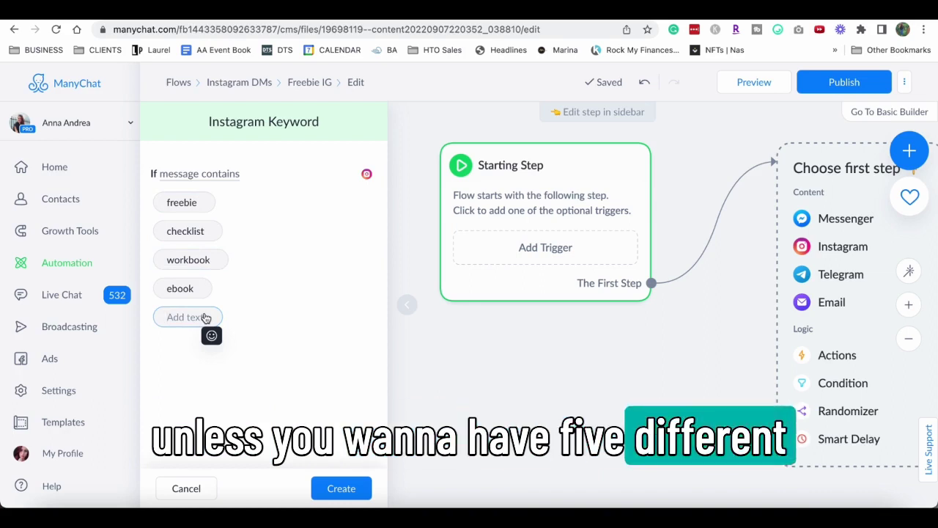
Step: Keep only checklist, require an exact 'message is' match, and add CHECKLIST as a keyword
click(204, 288)
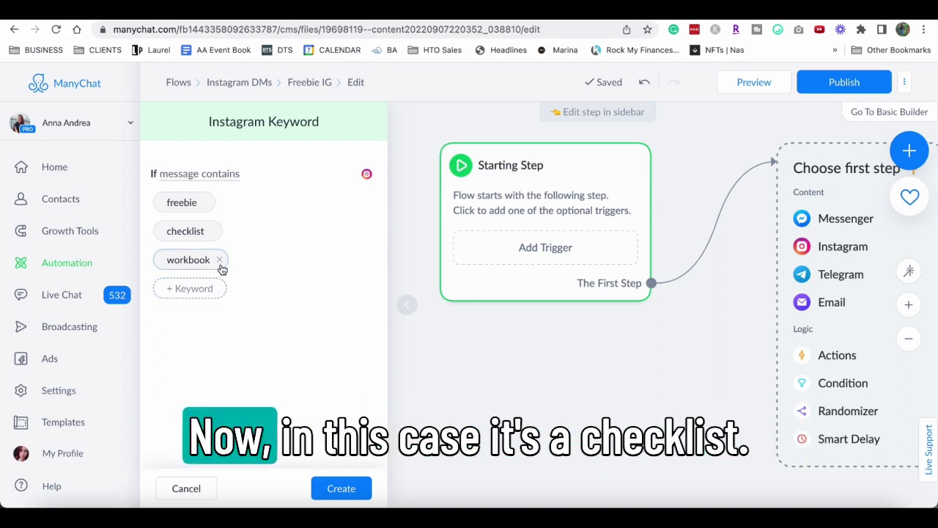
click(219, 260)
click(207, 203)
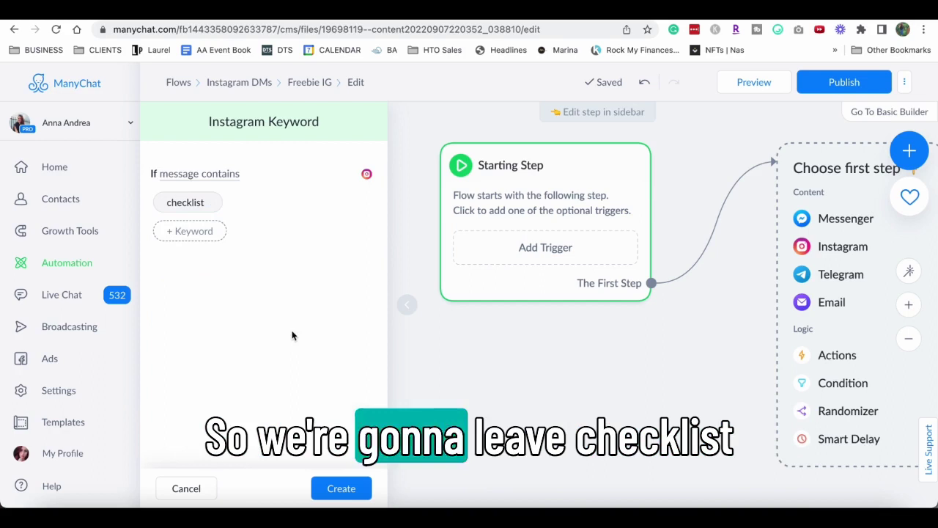
click(206, 176)
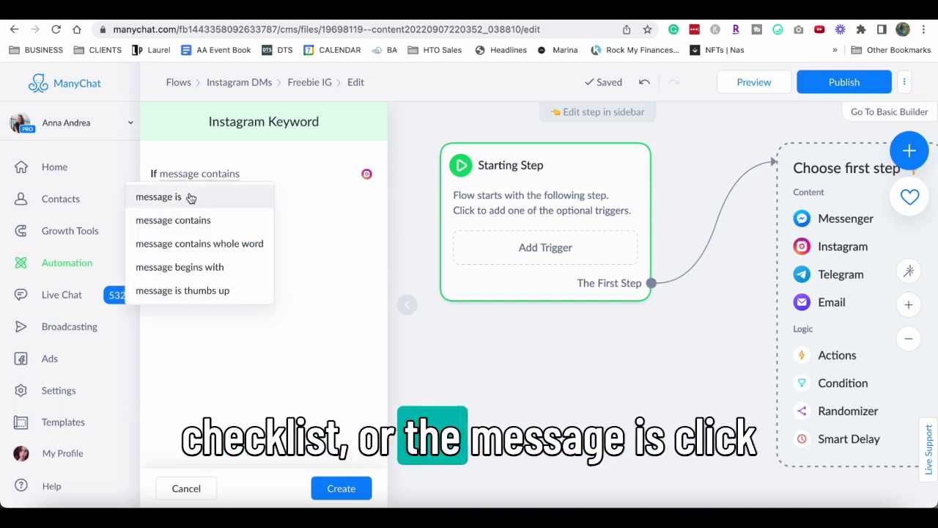
click(183, 196)
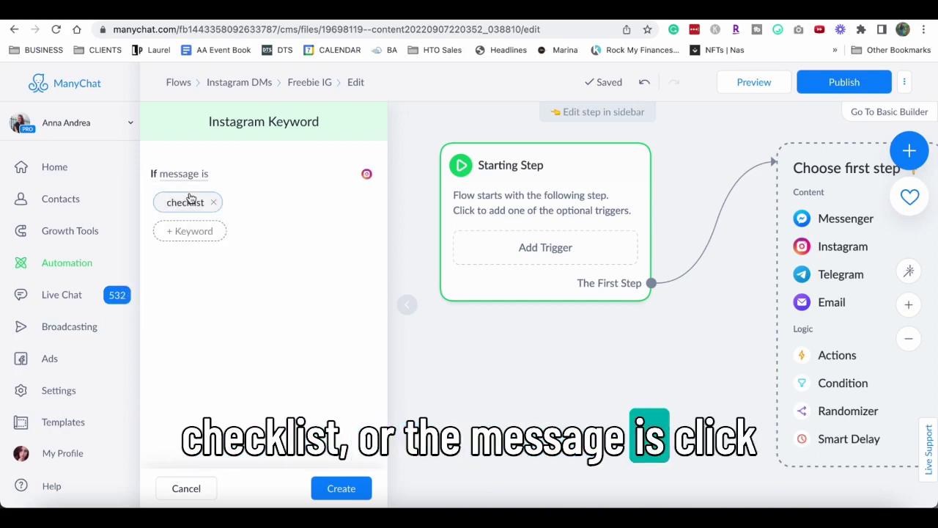
click(190, 231)
text(CHECKLIST)
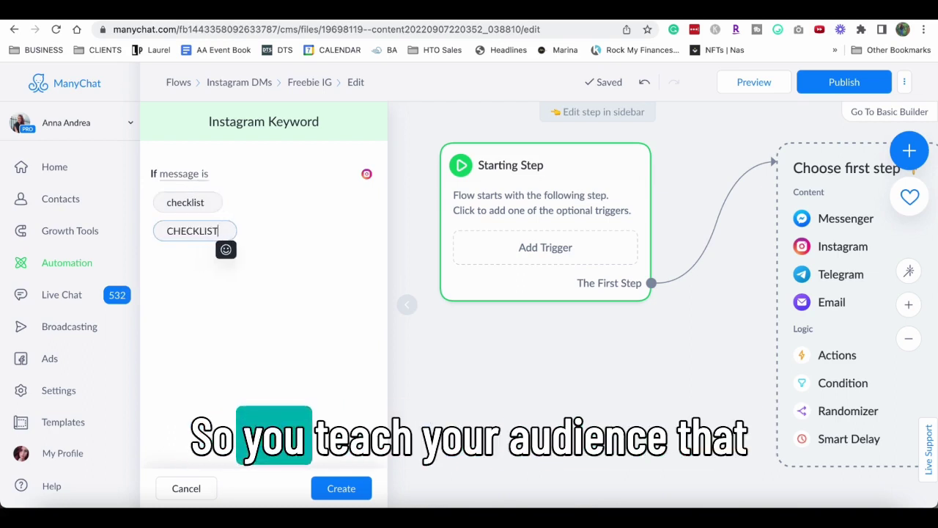
key(Return)
click(282, 385)
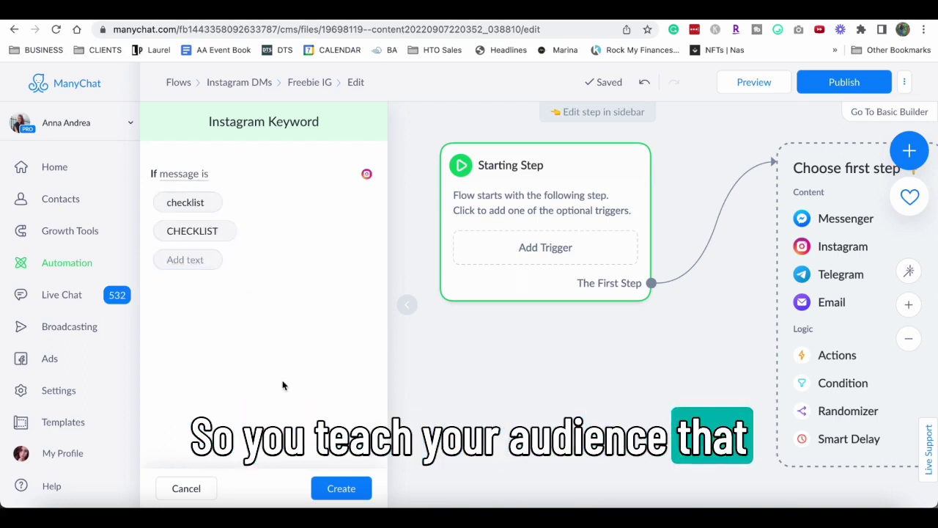
Step: Create the trigger and write an Instagram message: 'Hey! I am so excited that you are here…'
click(341, 485)
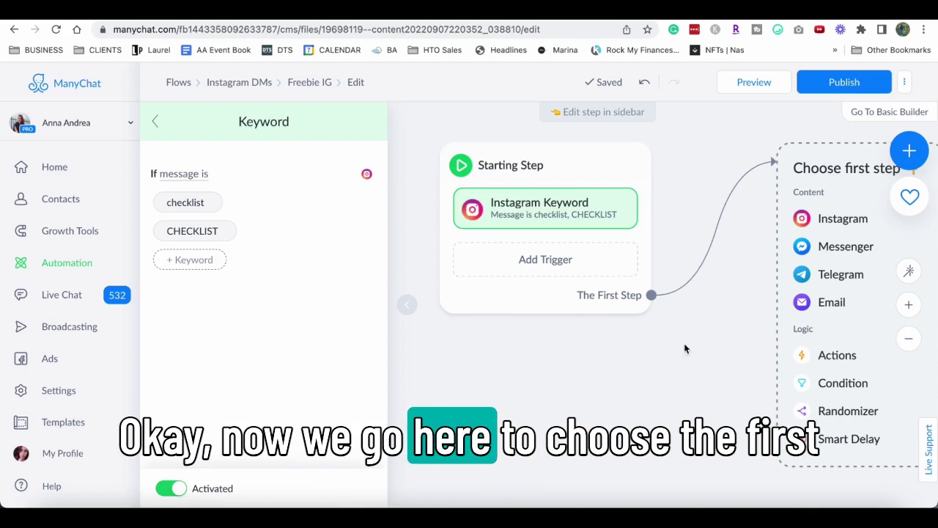
drag(682, 350, 533, 335)
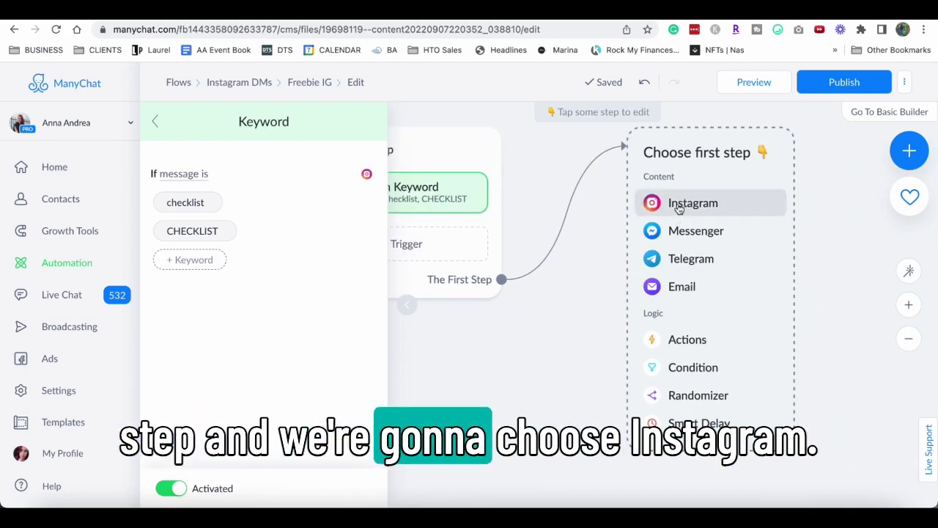
click(676, 204)
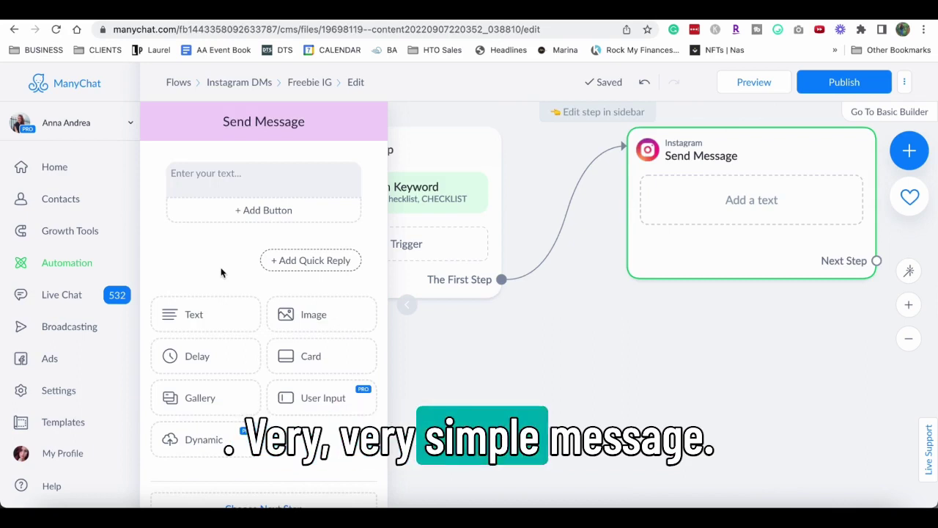
click(224, 173)
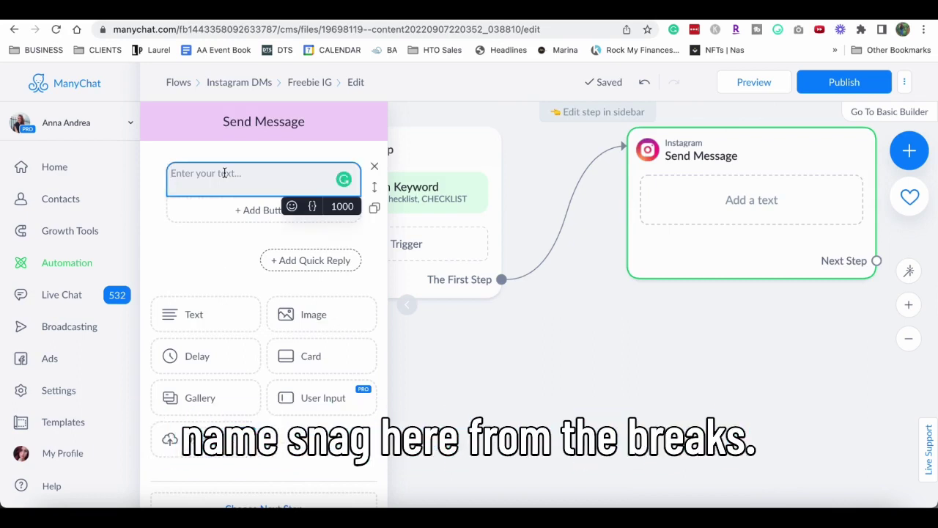
click(313, 208)
click(264, 179)
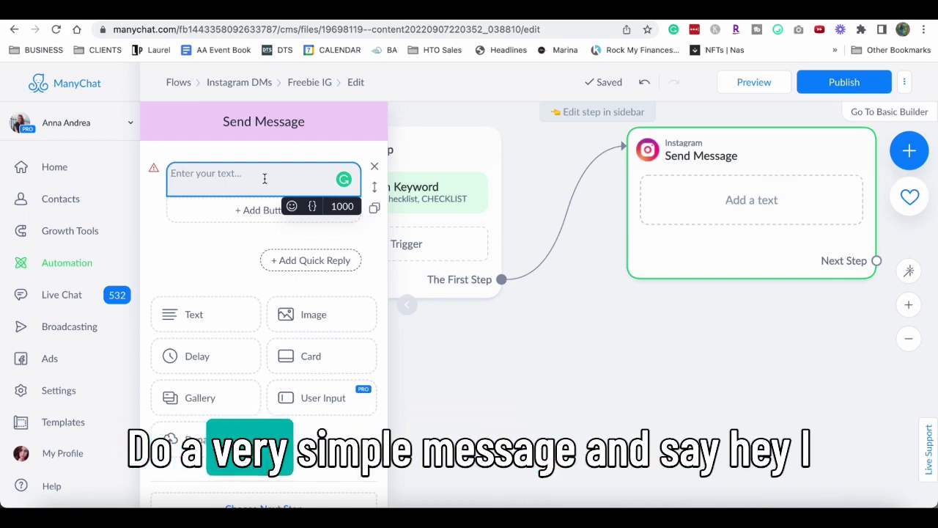
text(Hey)
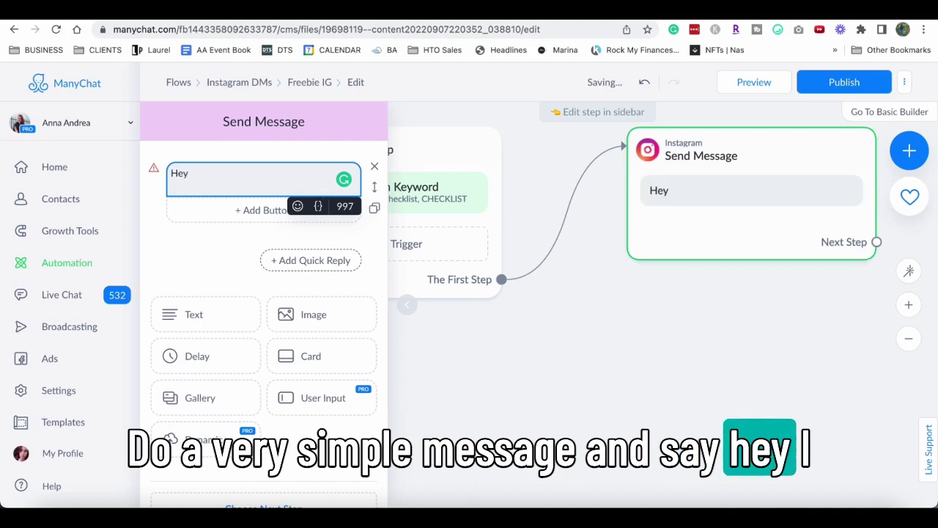
text(! I am so exci)
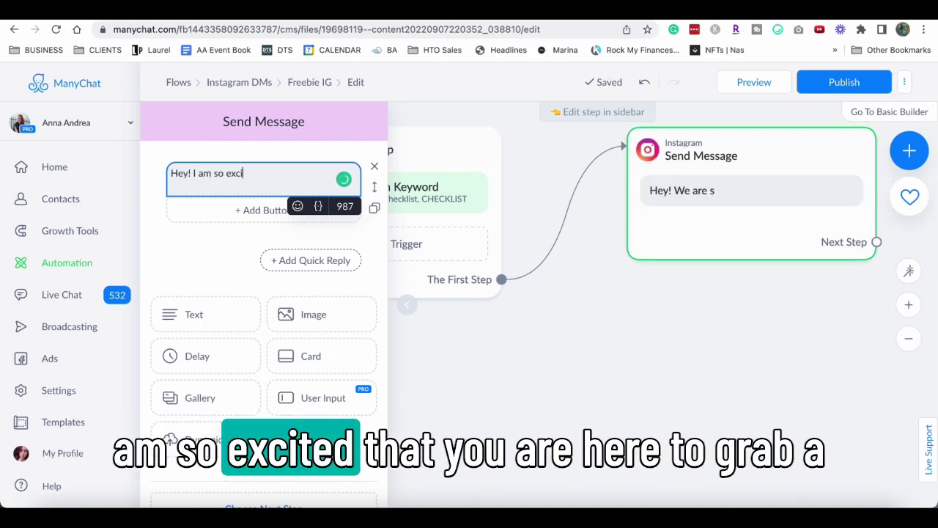
text(ted that you are )
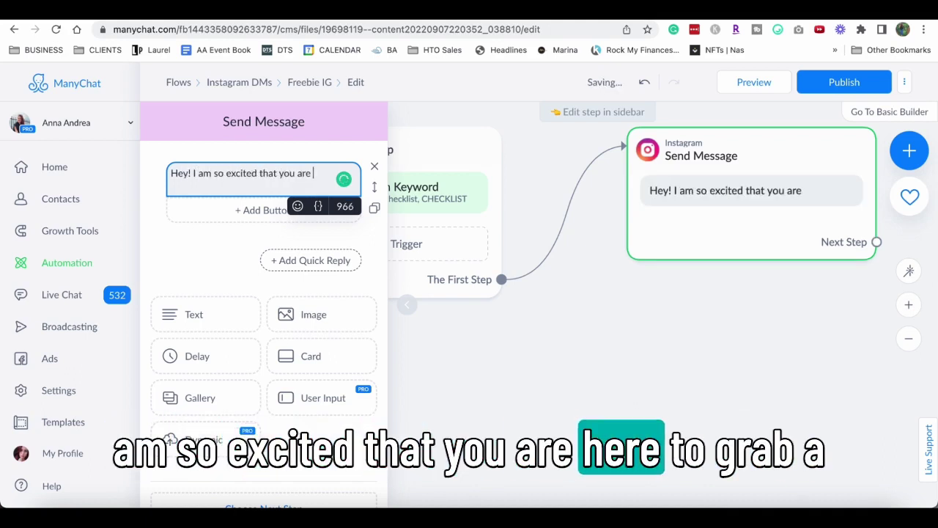
text(here, to g)
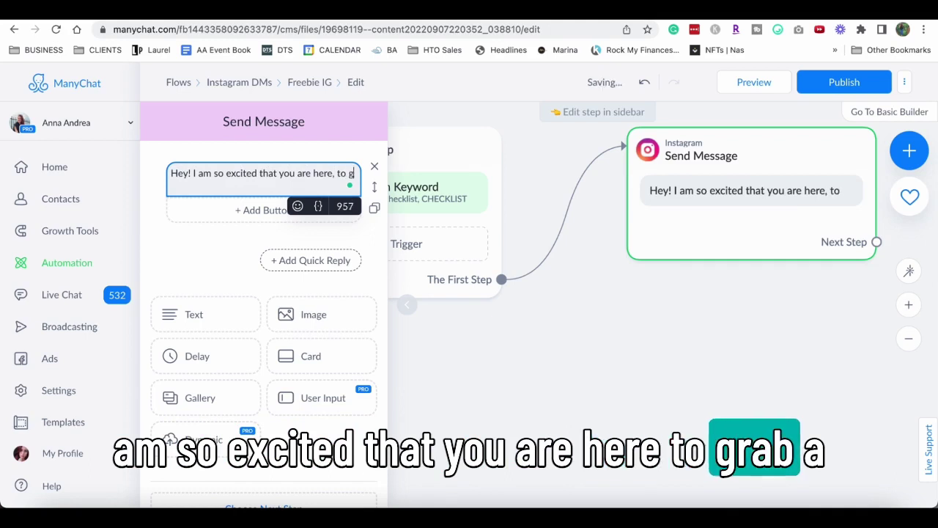
text(rab a copy of)
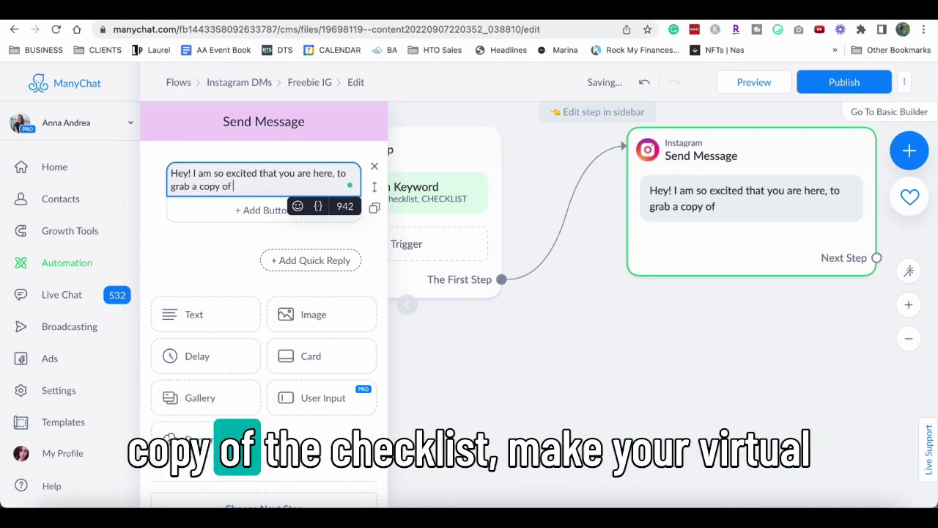
text( the Che)
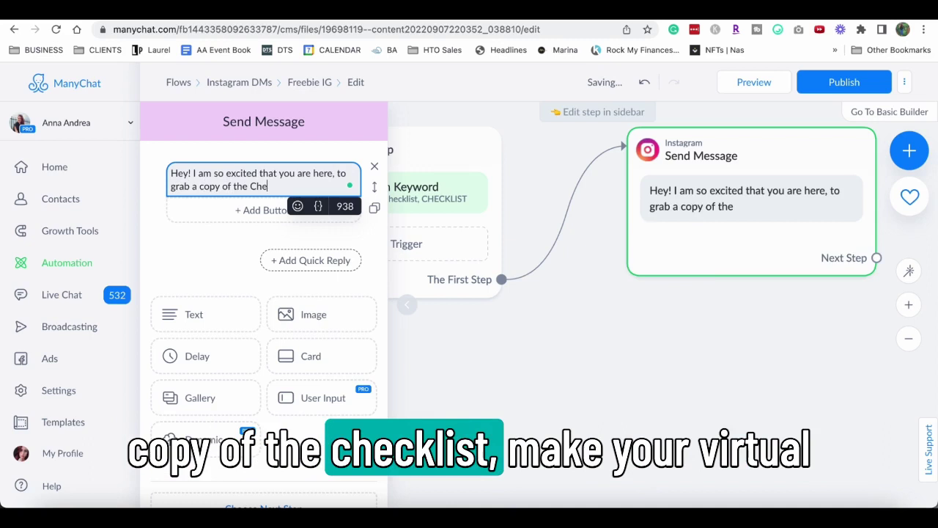
text(cklist M)
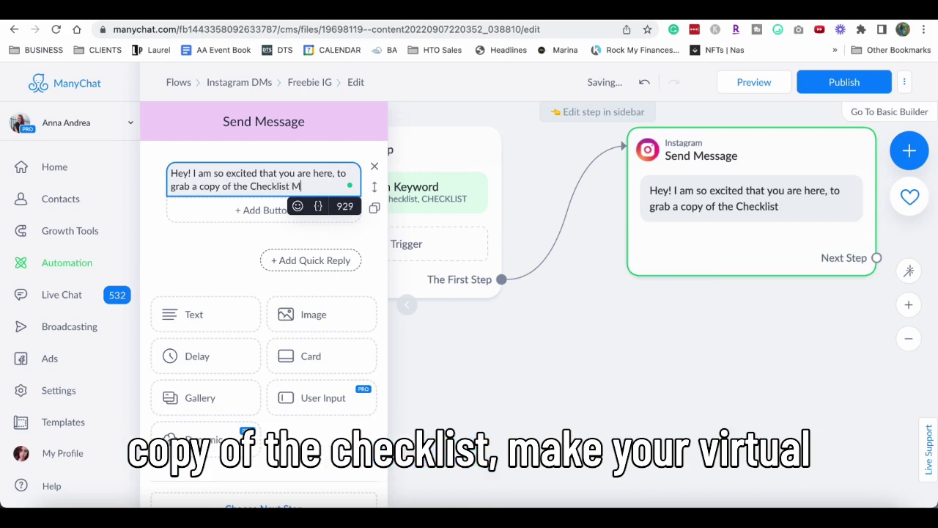
text(ake Your Virtual Ev)
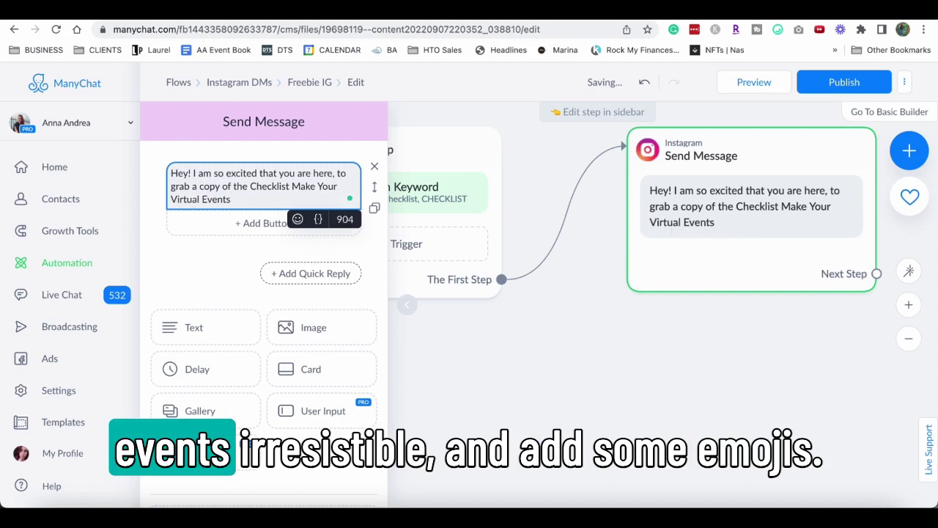
text(ents: Irresistible)
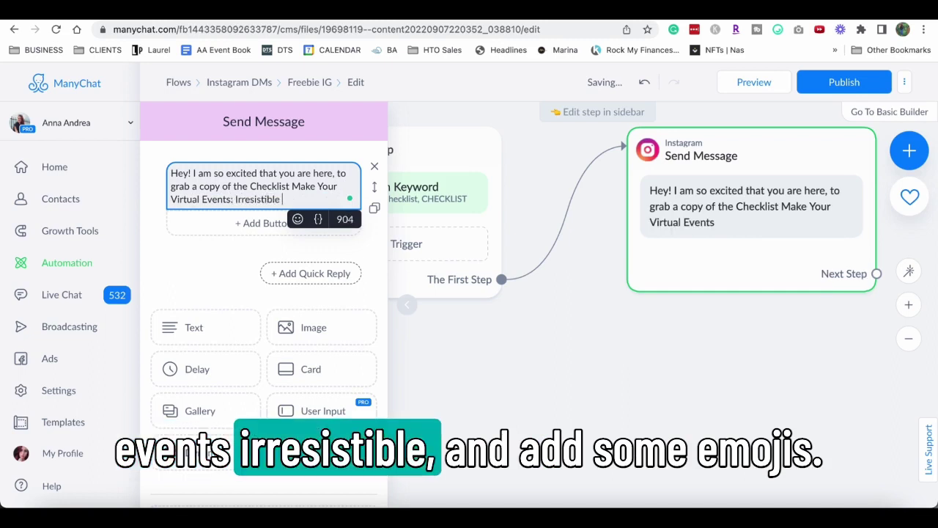
click(579, 79)
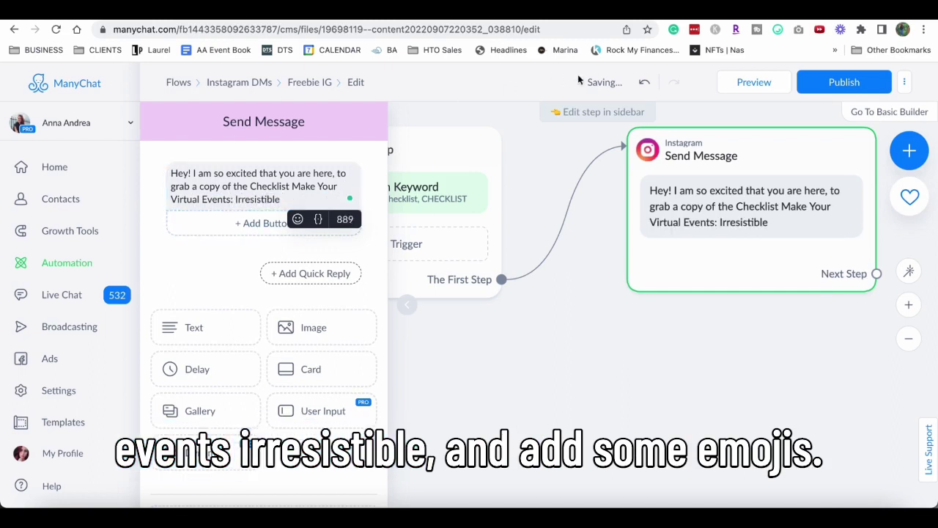
Step: Add a fire emoji after Irresistible, then 'Click on the button below', copying a pointing-down emoji
click(778, 30)
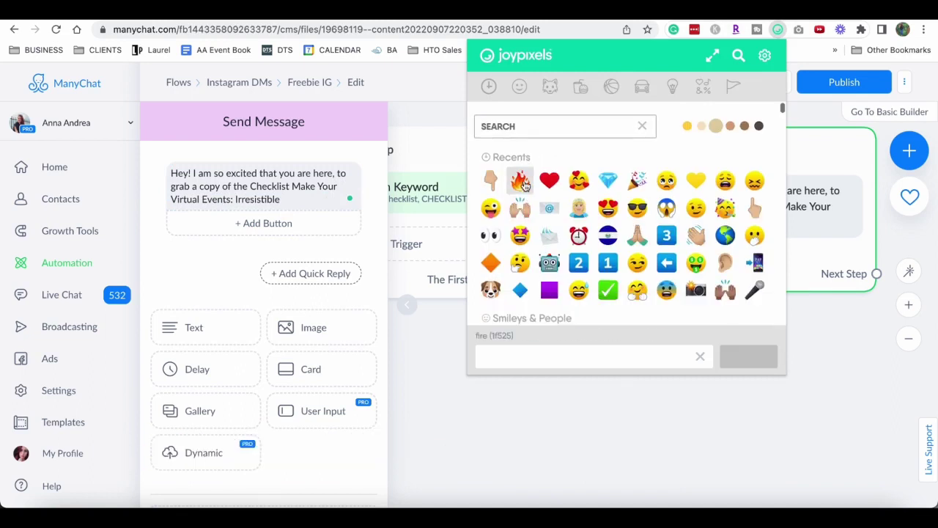
click(303, 200)
text(🔥)
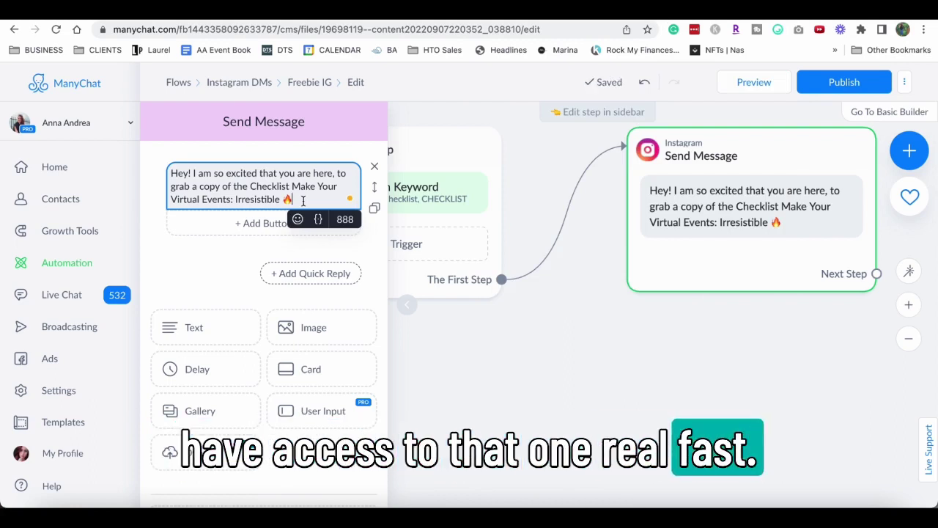
text(Click on the)
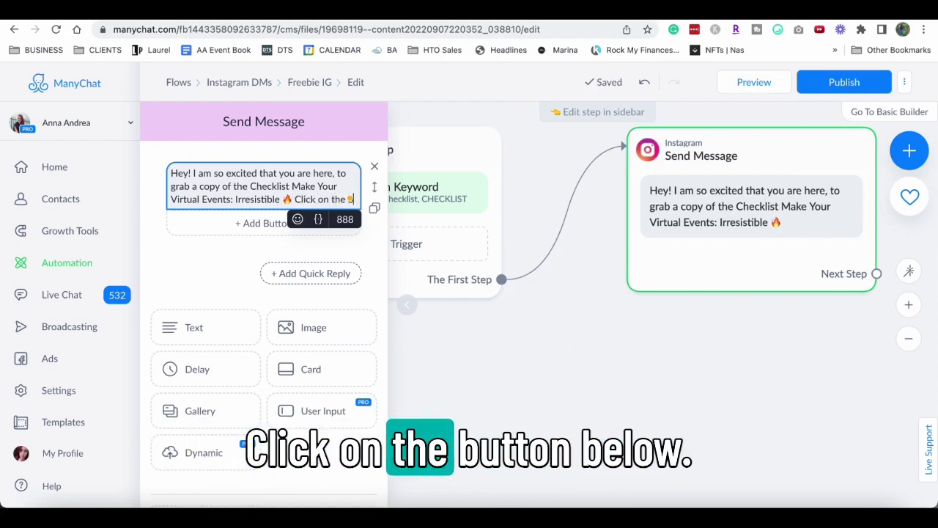
text( button below)
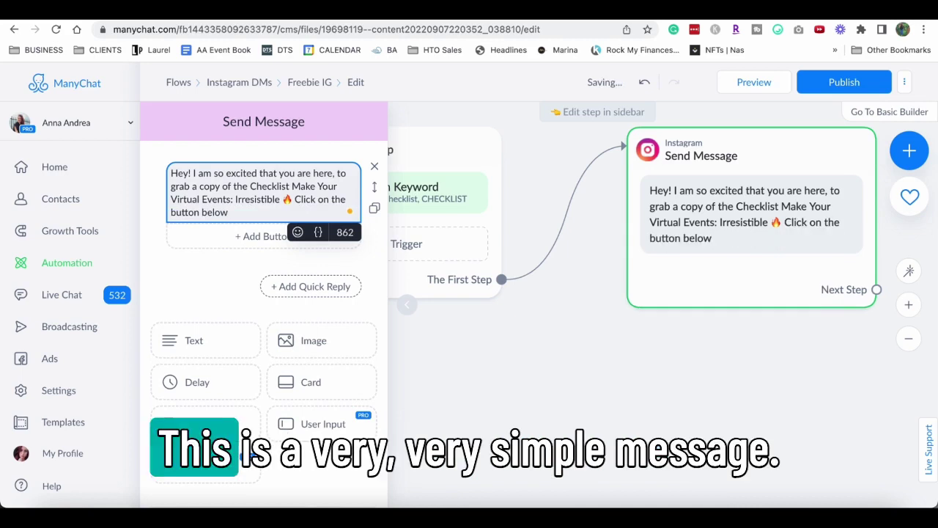
click(777, 31)
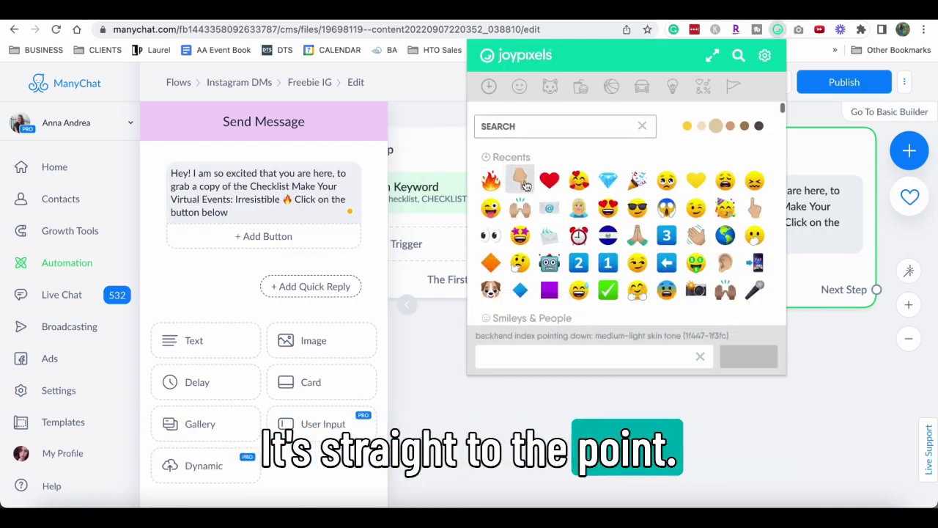
click(520, 174)
click(262, 209)
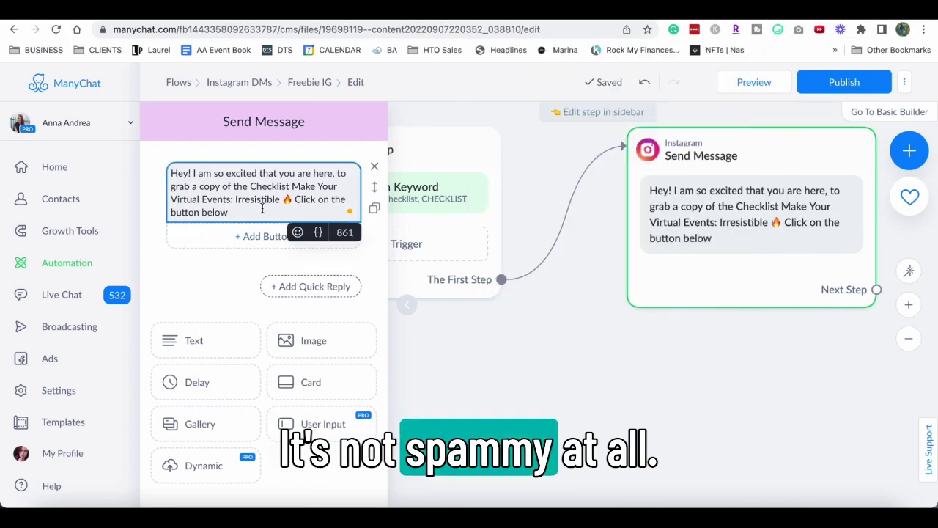
key(ctrl+v)
click(239, 248)
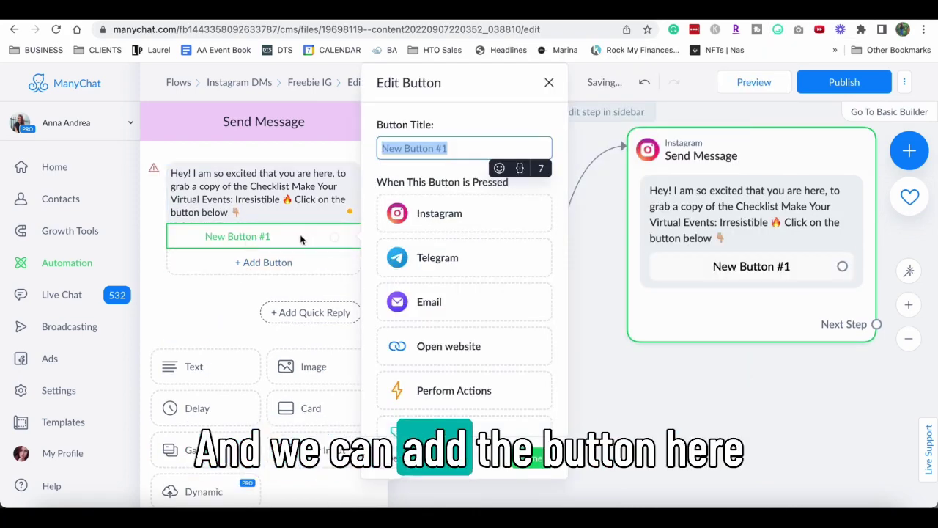
text(G)
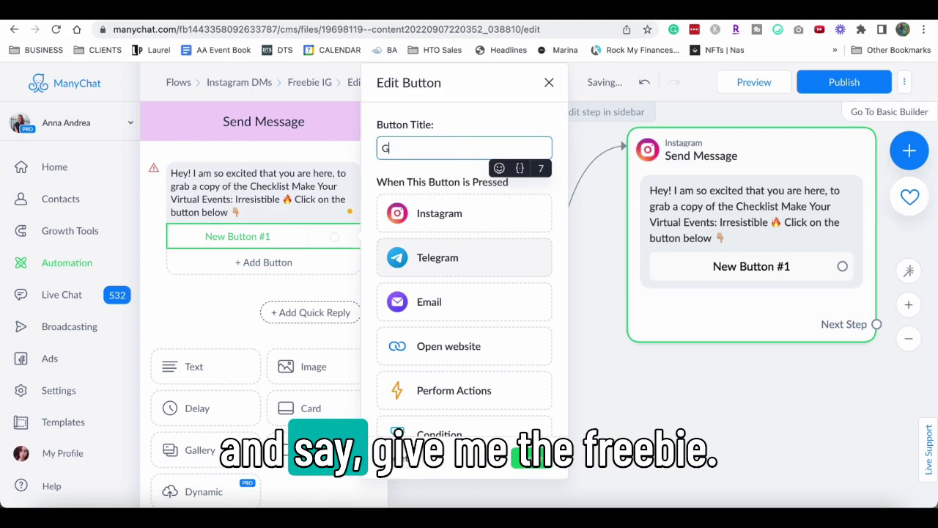
text(ive Me )
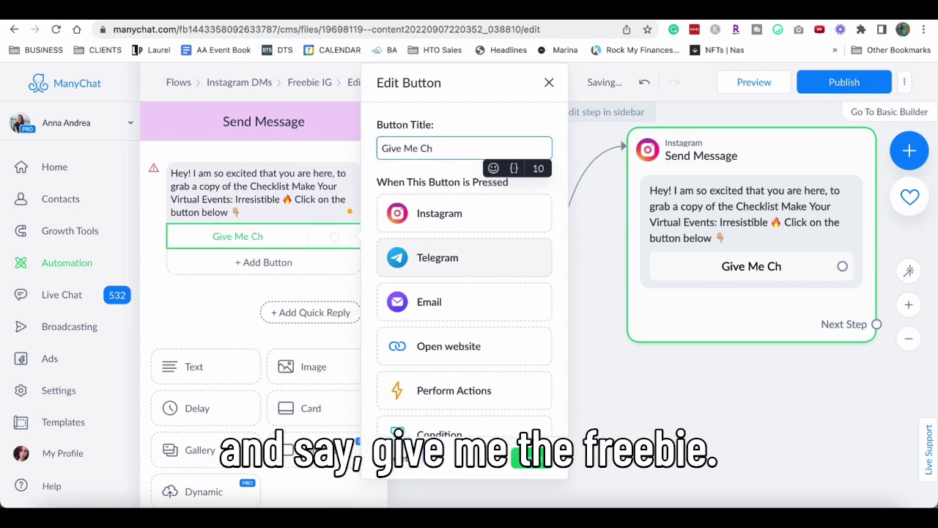
text(The Freebie)
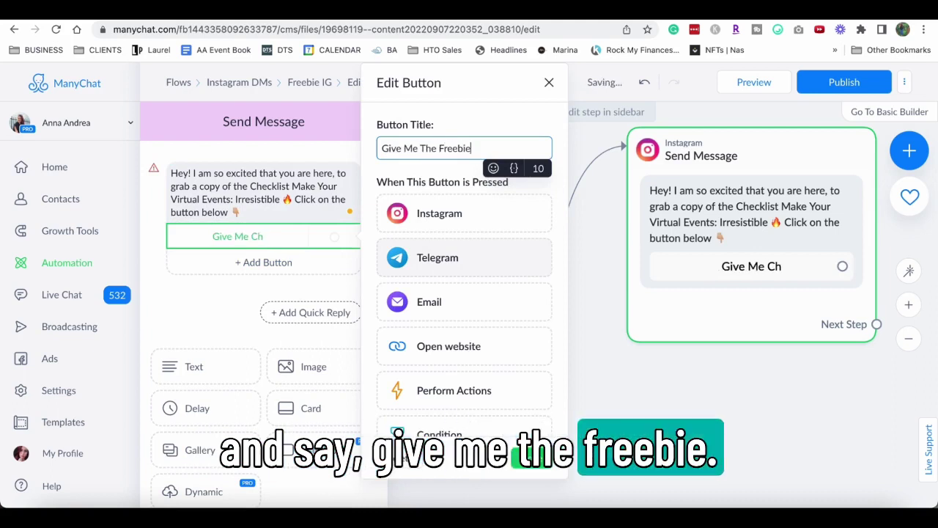
text(!)
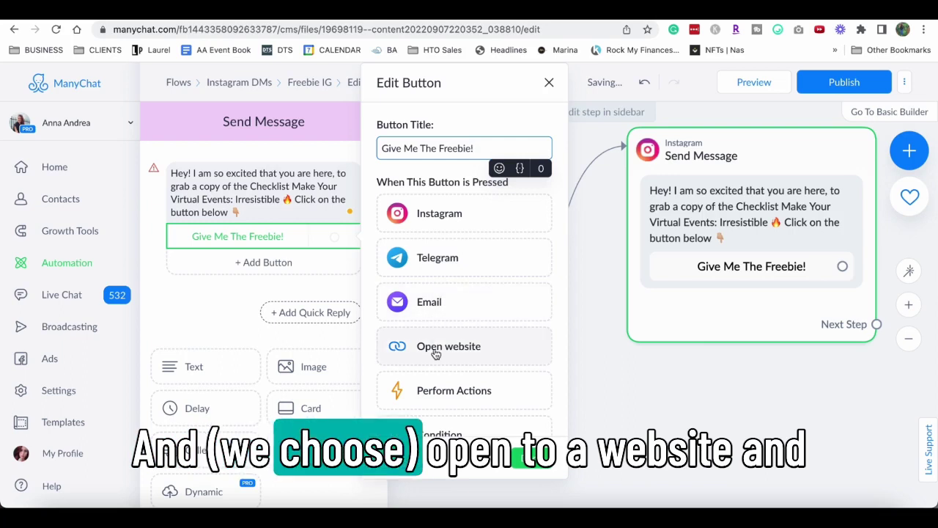
click(435, 351)
click(442, 287)
text(ht)
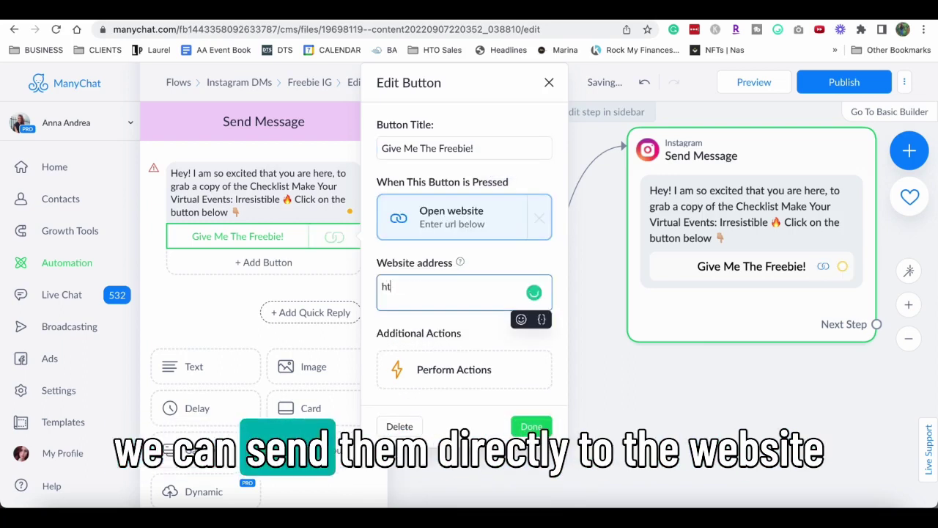
text(tps:)
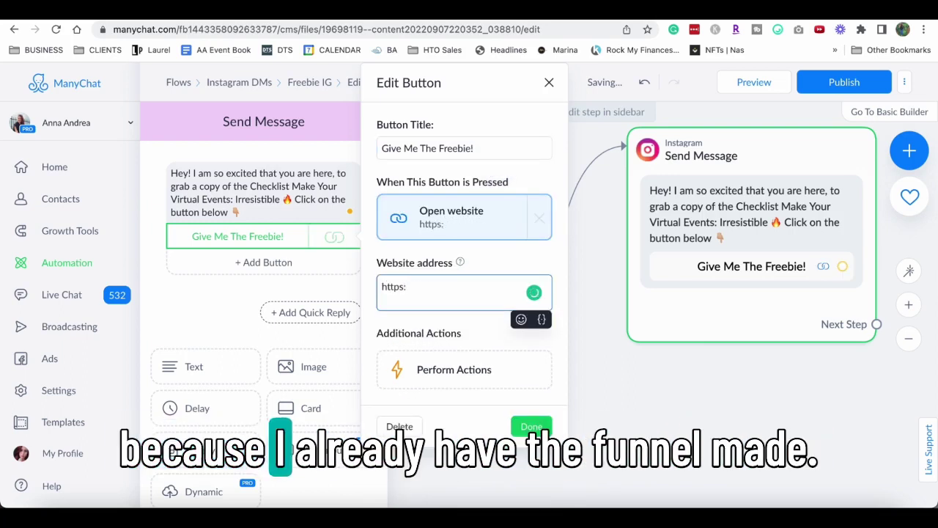
text(//ir)
key(ctrl+v)
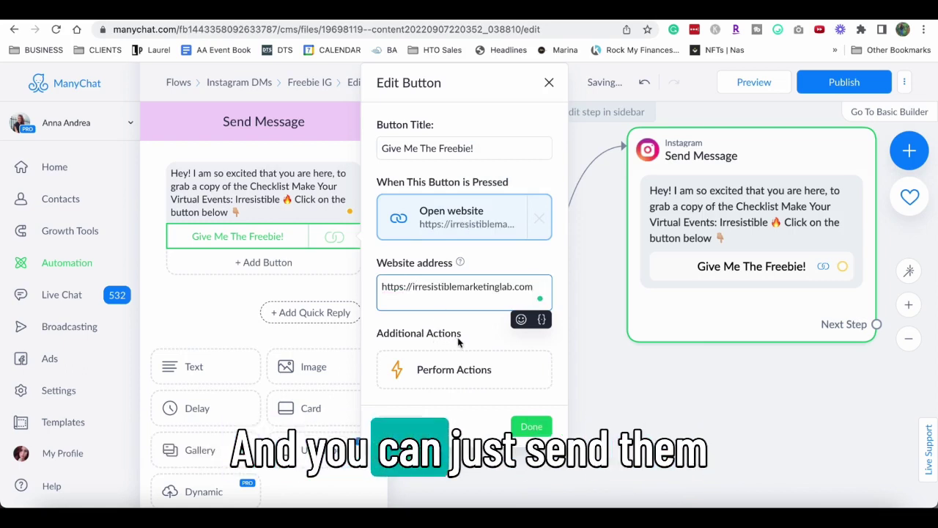
Step: Give the button an Add Tag action applying the tag 'IG_Interested in Checklist'
click(455, 377)
click(264, 180)
click(242, 214)
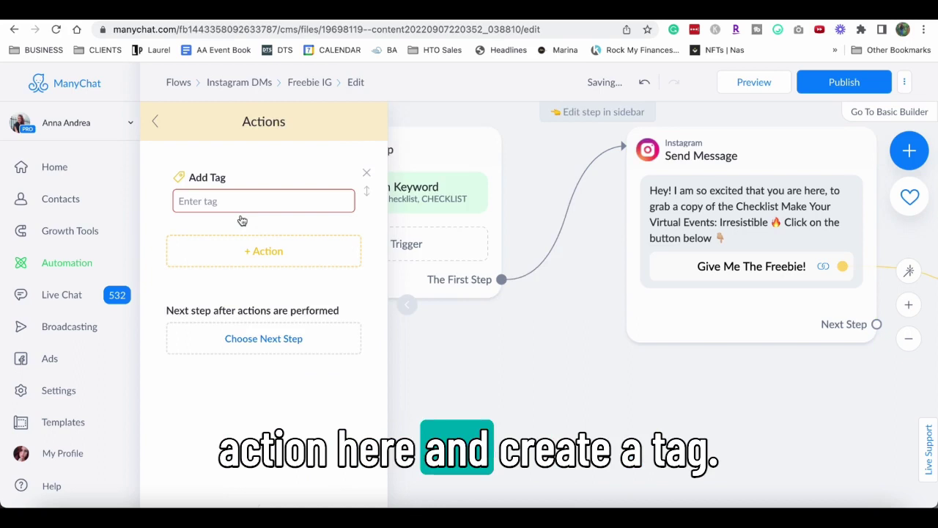
click(224, 197)
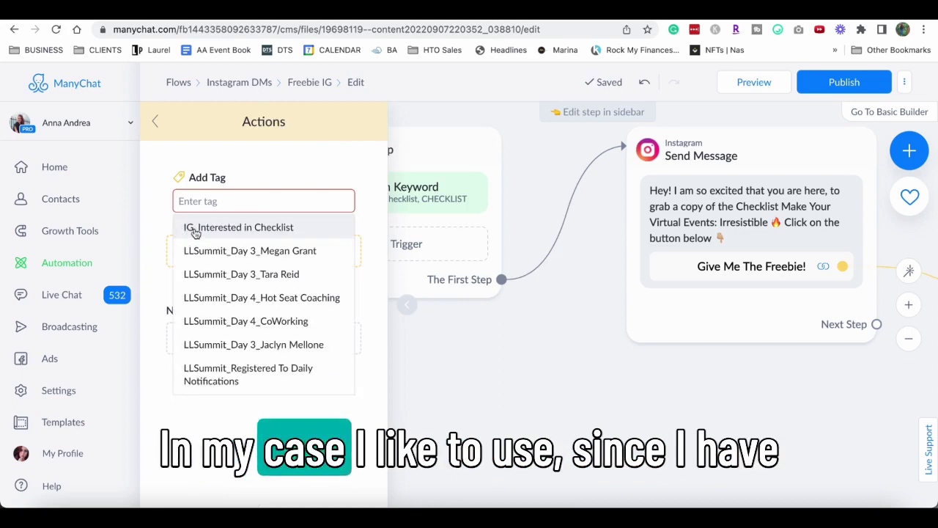
click(202, 228)
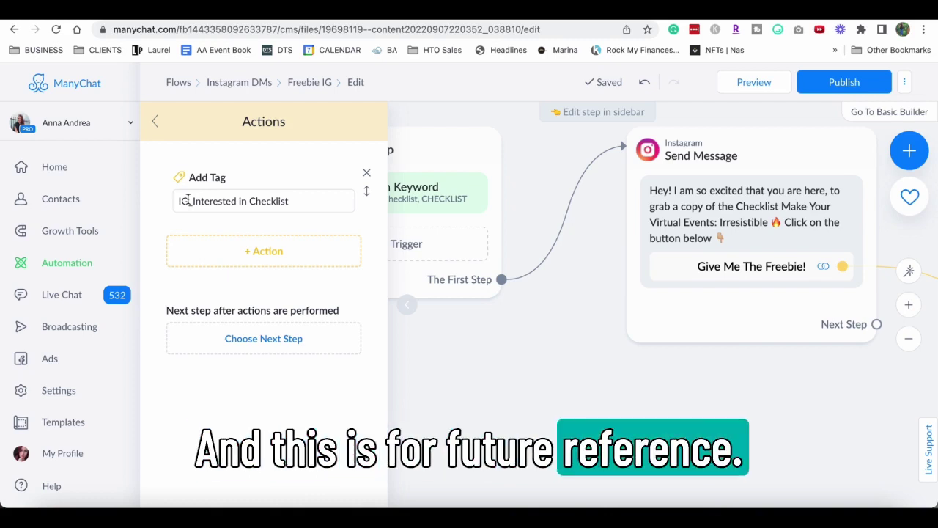
click(296, 204)
click(293, 228)
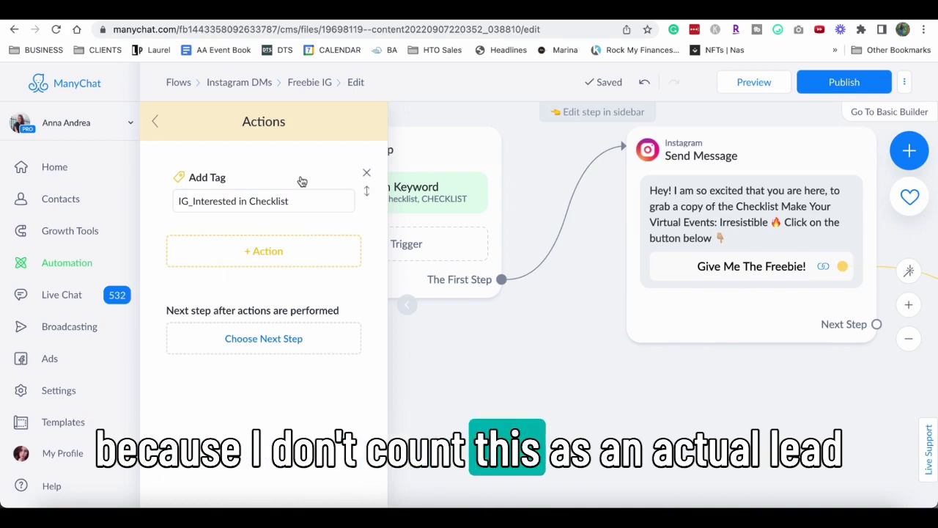
Step: In the Send Message step, put 'Hey!' on its own line followed by a party popper emoji
click(602, 335)
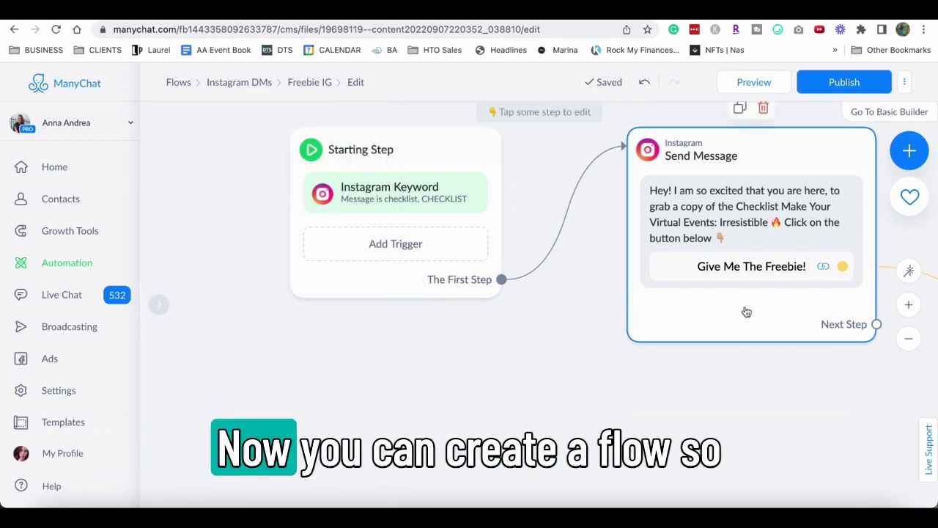
drag(800, 388, 486, 410)
click(479, 210)
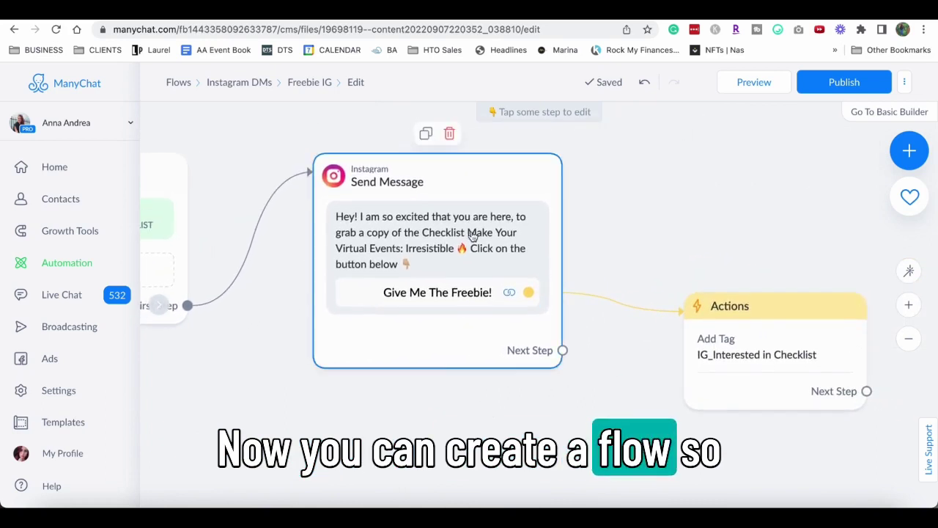
click(253, 188)
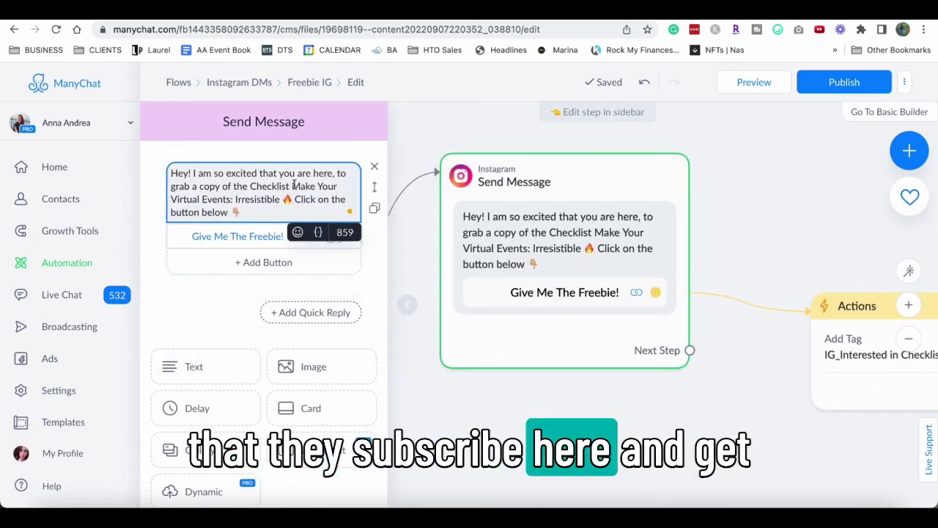
click(190, 173)
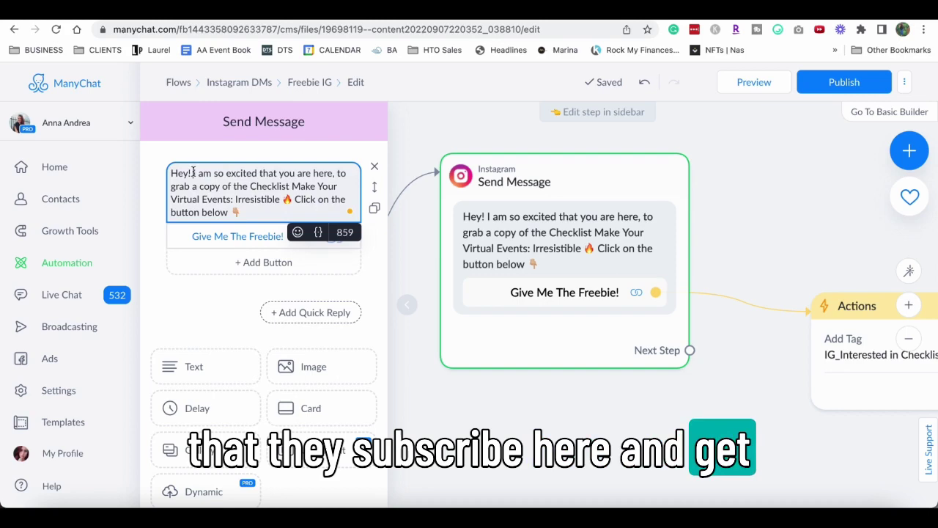
key(Return)
key(Return)
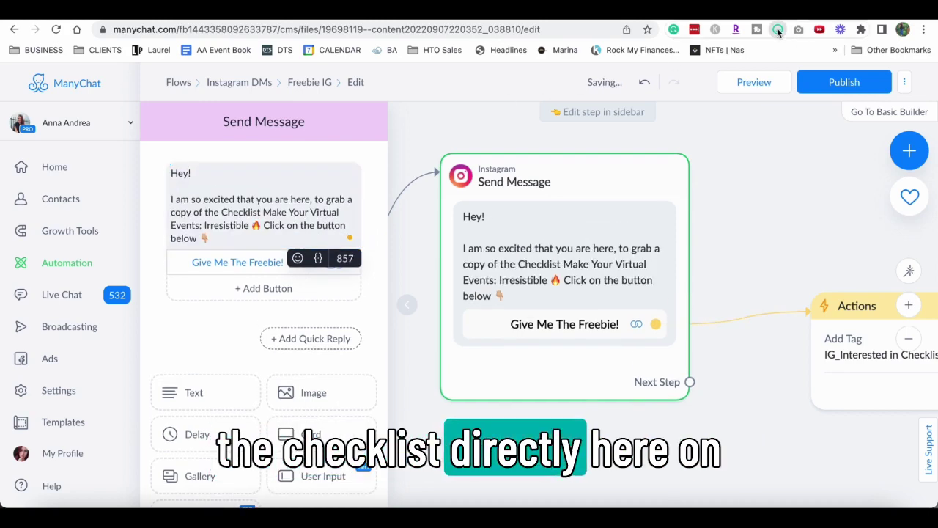
click(777, 29)
click(637, 183)
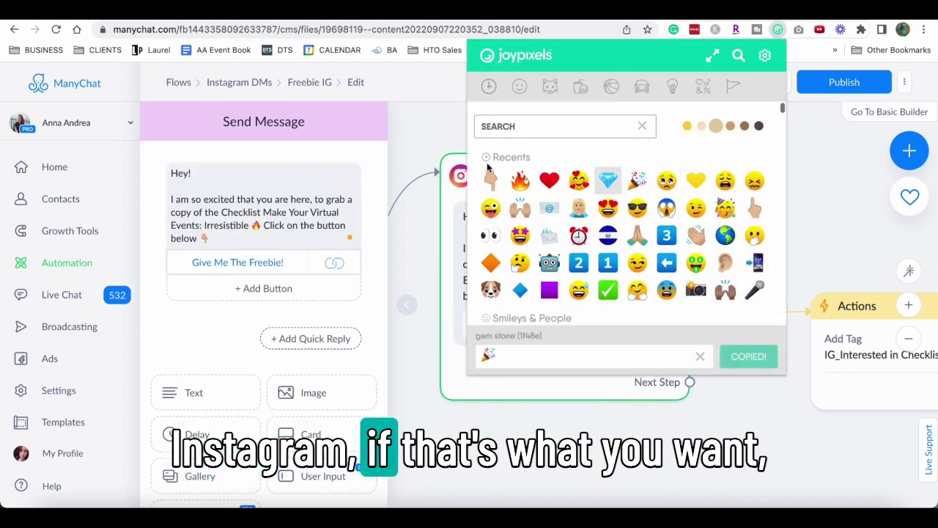
click(250, 172)
key(super+v)
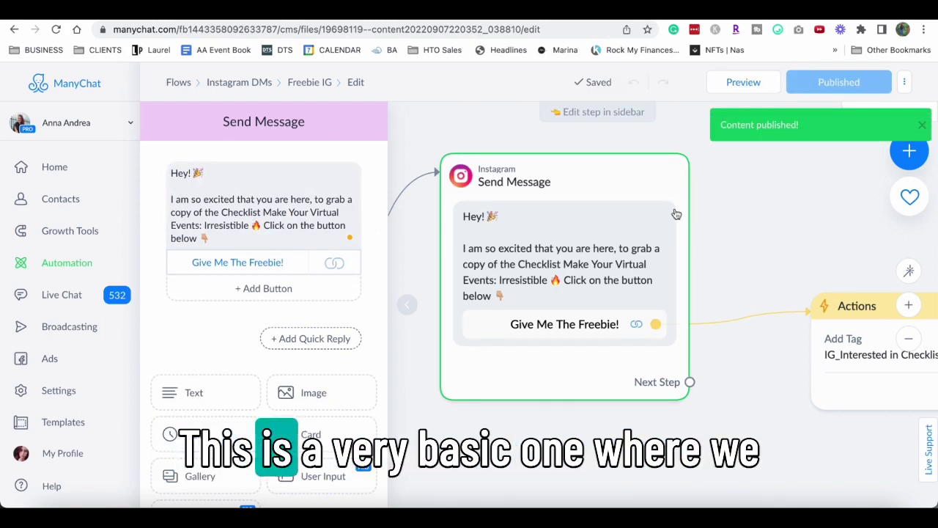
Step: After 'Hey! 🎉', add a self-introduction with the sender's name and a robot emoji
click(779, 209)
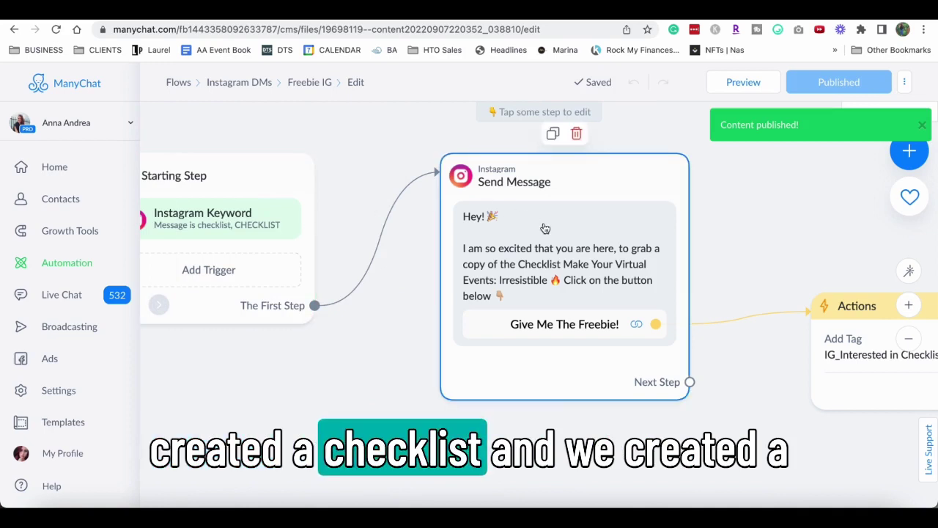
click(599, 237)
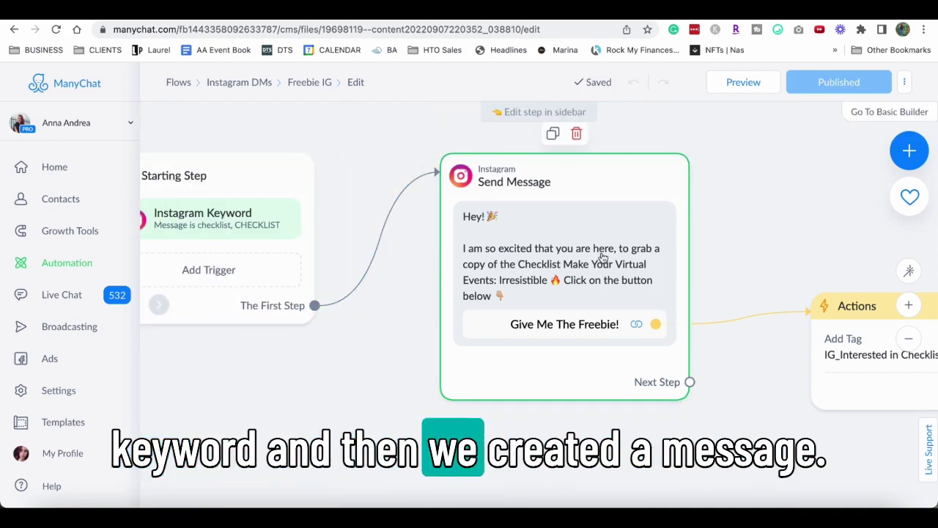
click(232, 174)
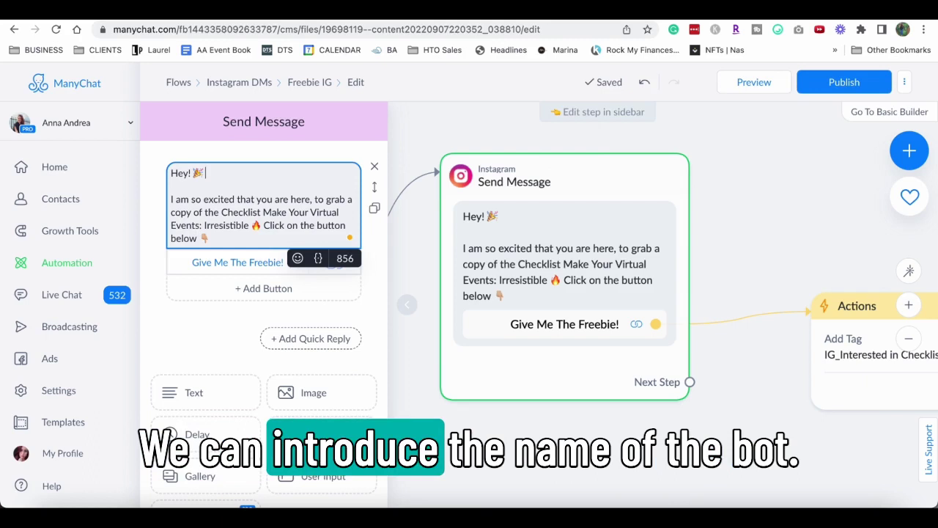
key(BackSpace)
text(My name is)
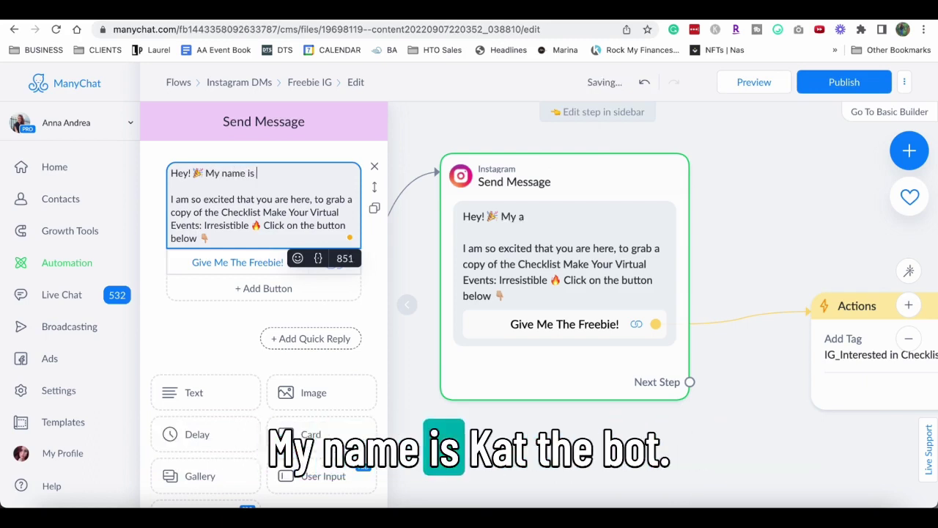
text( Kat)
click(778, 31)
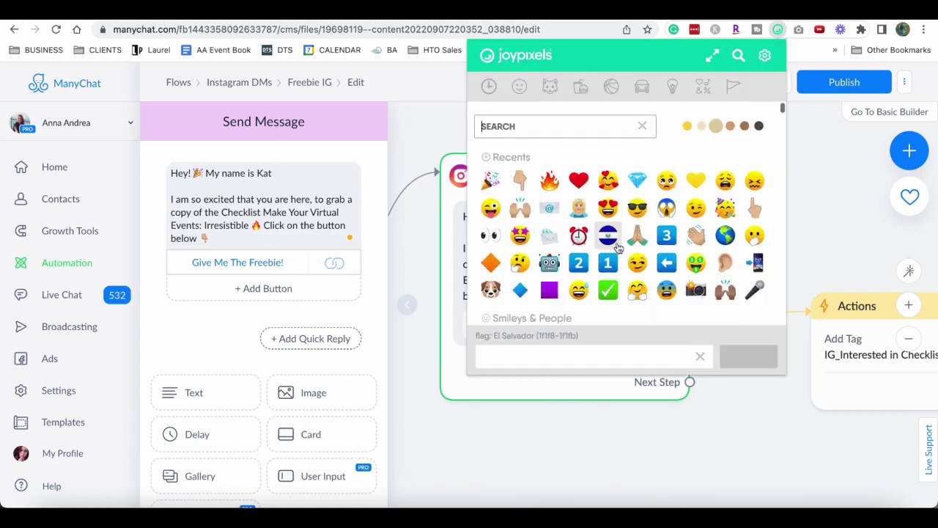
click(543, 271)
click(298, 173)
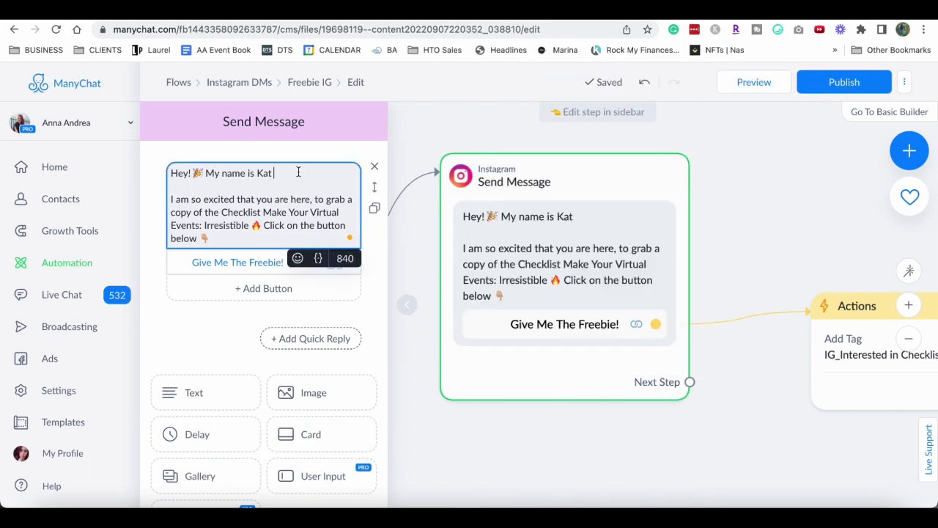
Step: Move 'Click on the button below' onto its own line and publish the flow
click(264, 225)
key(Return)
key(Return)
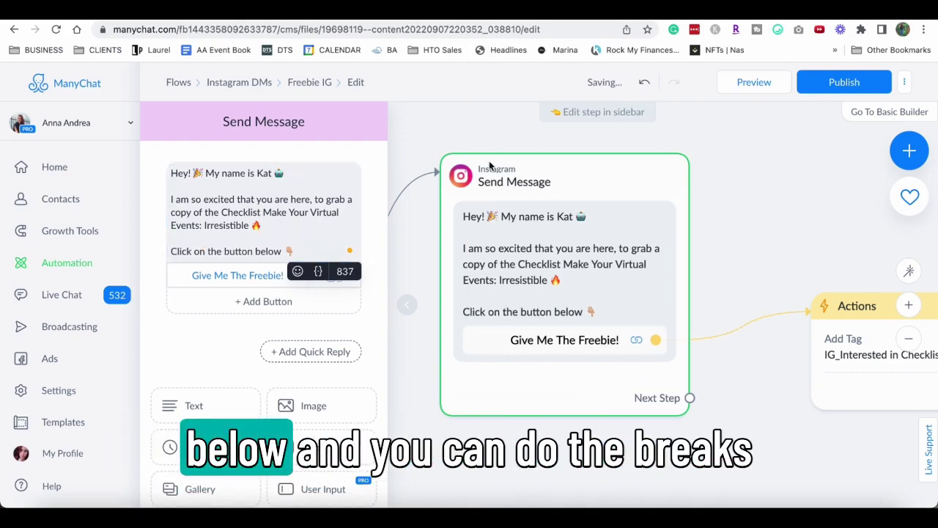
click(844, 82)
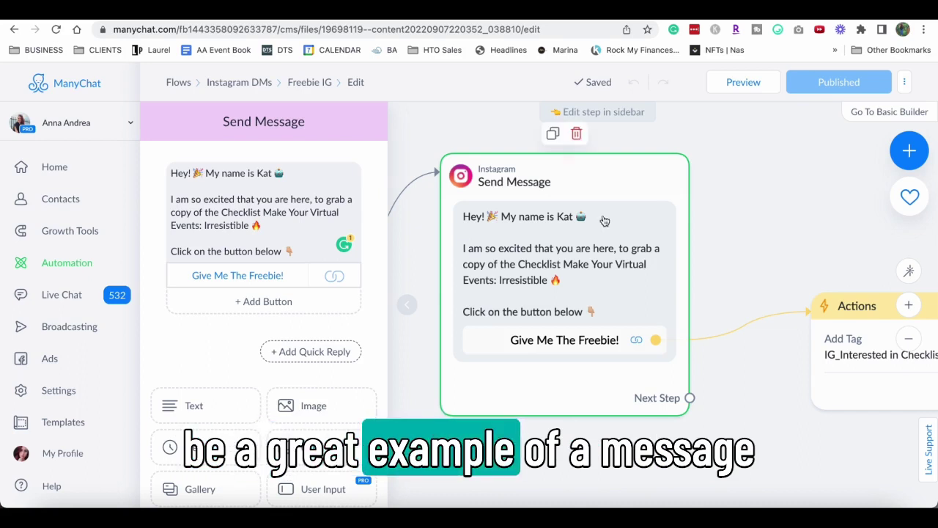
Step: Add an Instagram Comments trigger to the starting step
click(389, 277)
click(272, 256)
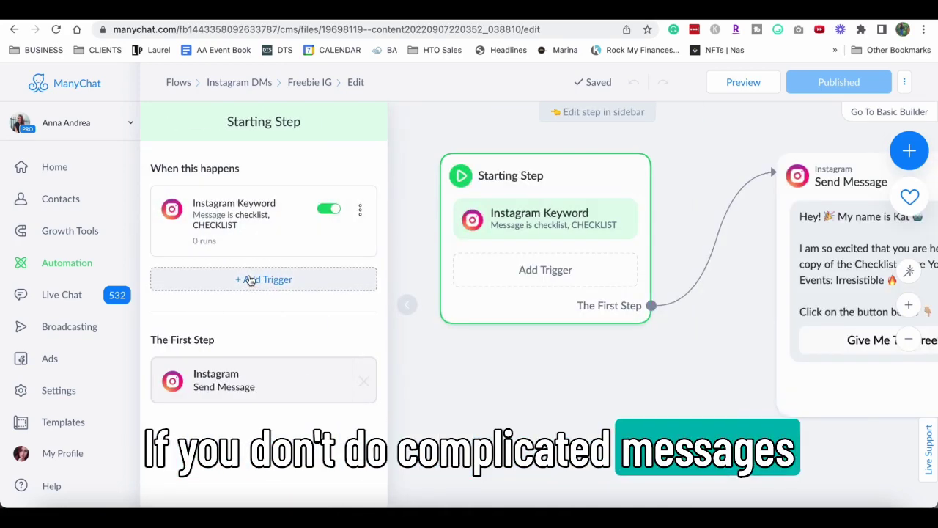
click(250, 280)
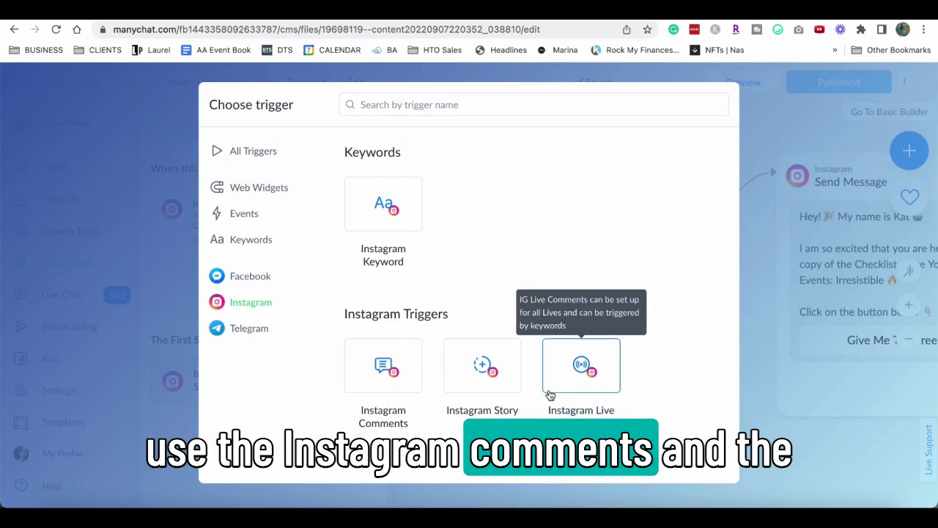
click(379, 377)
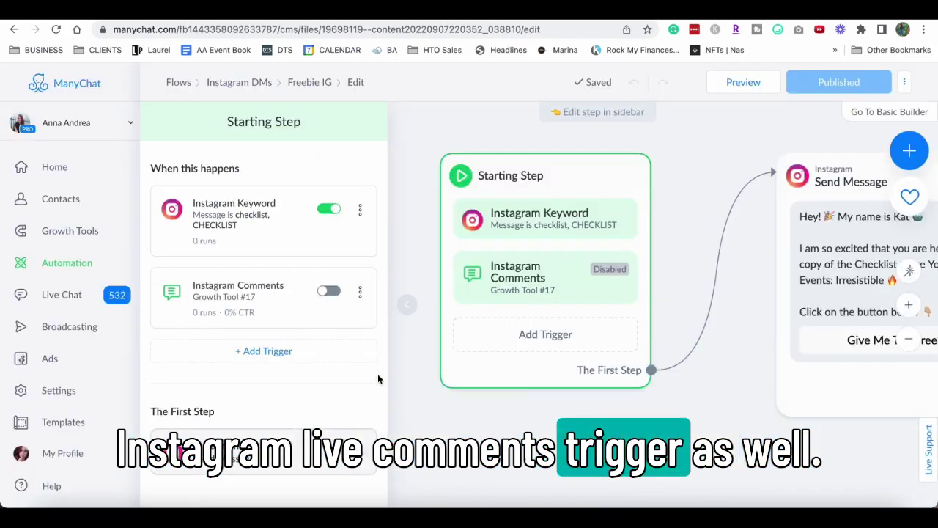
Step: Keep the Specific post or reel scope and begin entering the keyword checklist
click(277, 261)
click(275, 261)
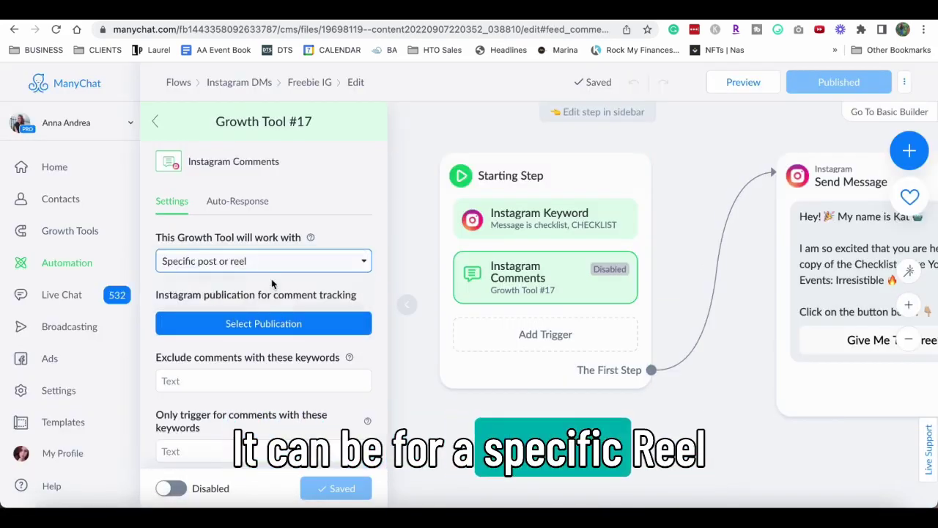
scroll(262, 354, down, 2)
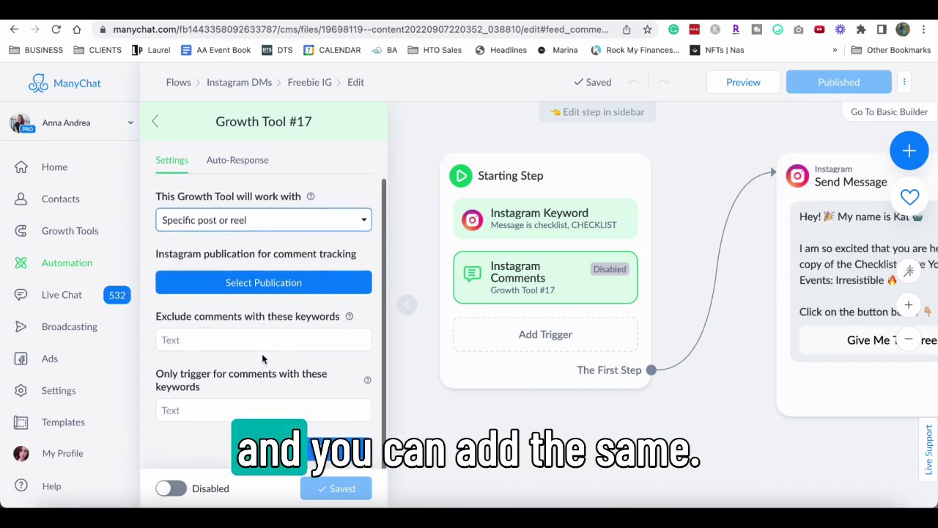
click(214, 410)
text(check)
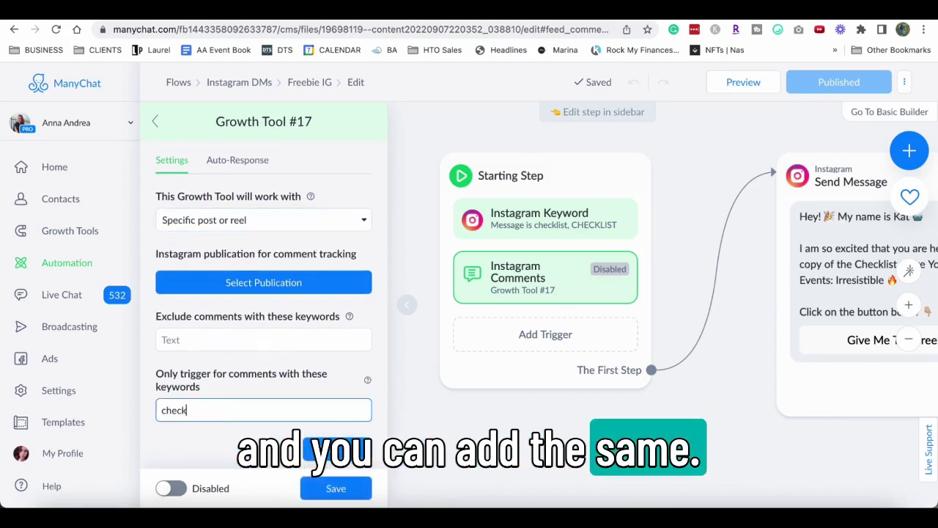
text(list, CHECKLIST)
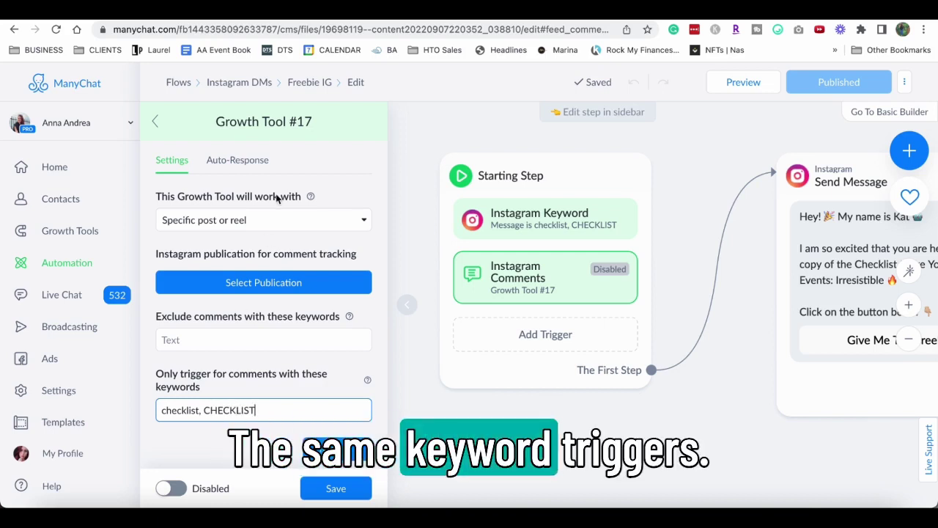
Step: Switch the comments tool from the 3-days-ago video to the next publication, then open Auto-Response
click(247, 279)
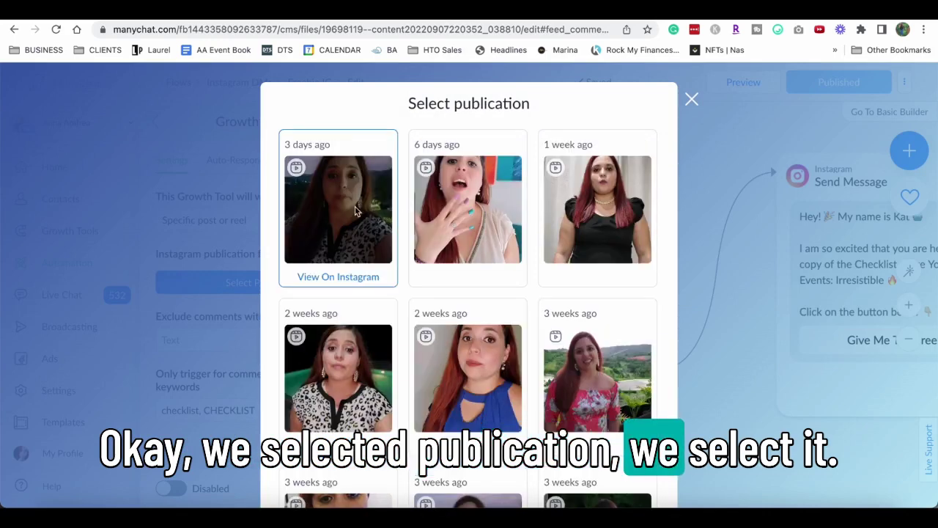
click(354, 210)
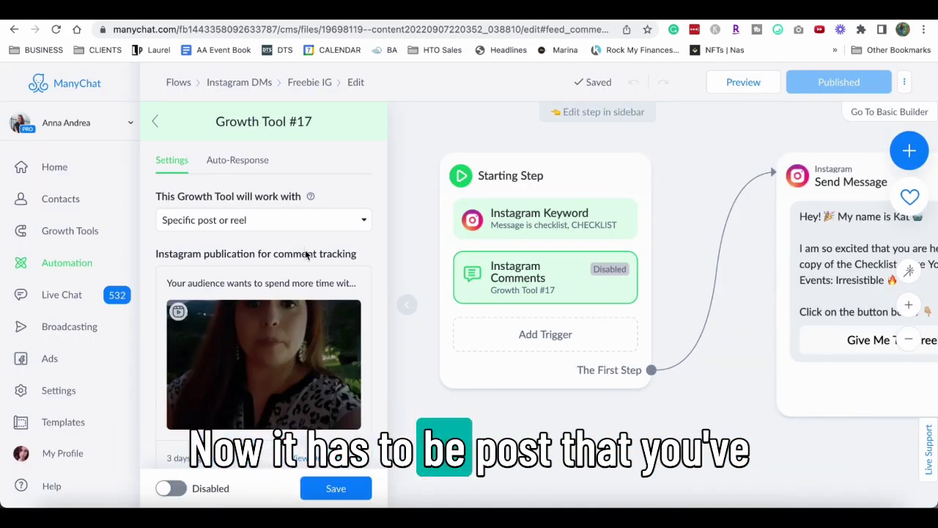
click(270, 220)
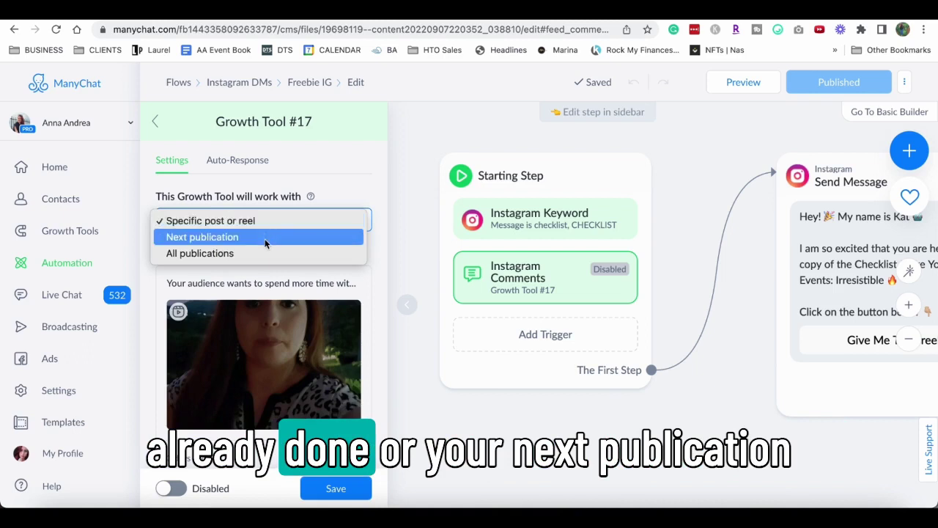
click(265, 239)
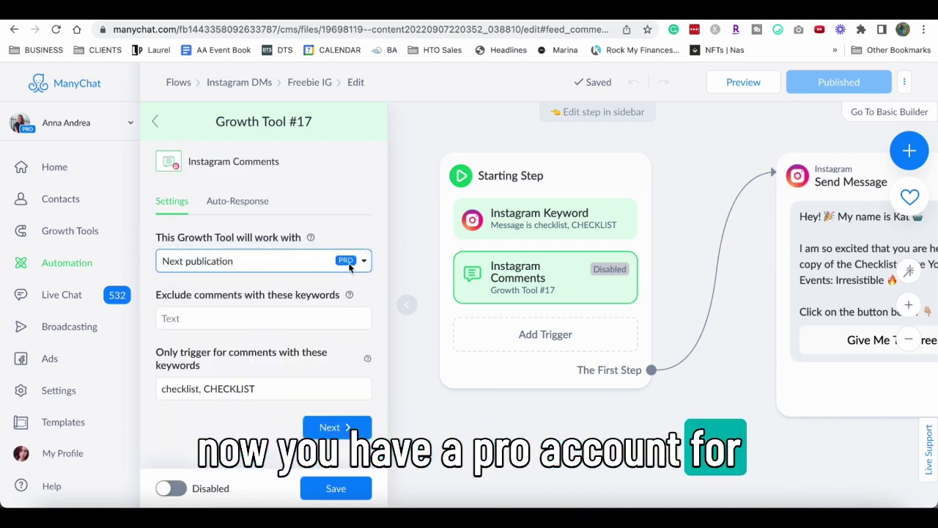
click(248, 203)
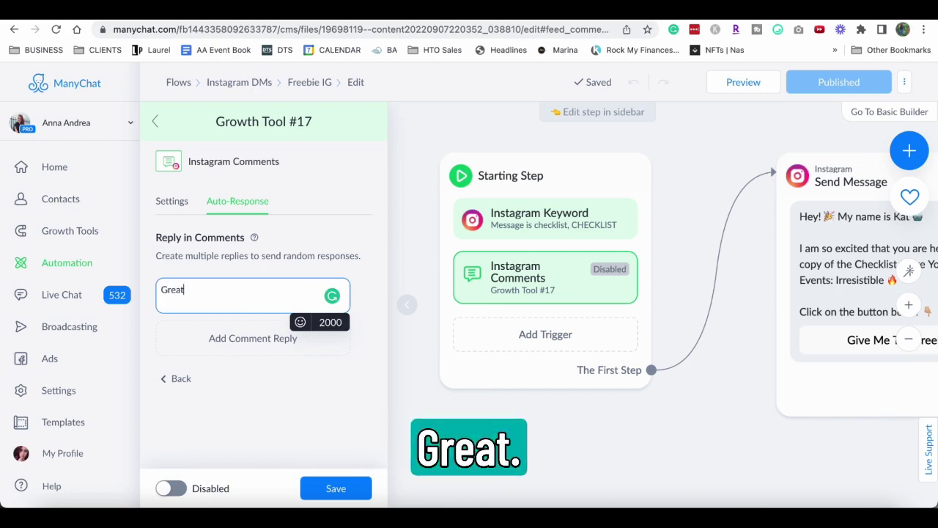
Step: Enter the comment replies 'Great! Check your DMs' and 'Cool, I will slide in your DMs'
text(! Check your M)
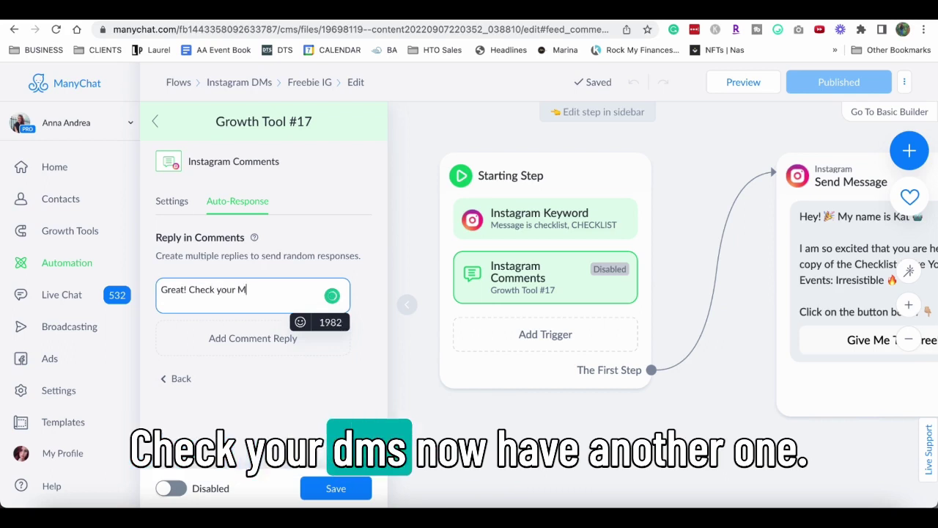
click(253, 338)
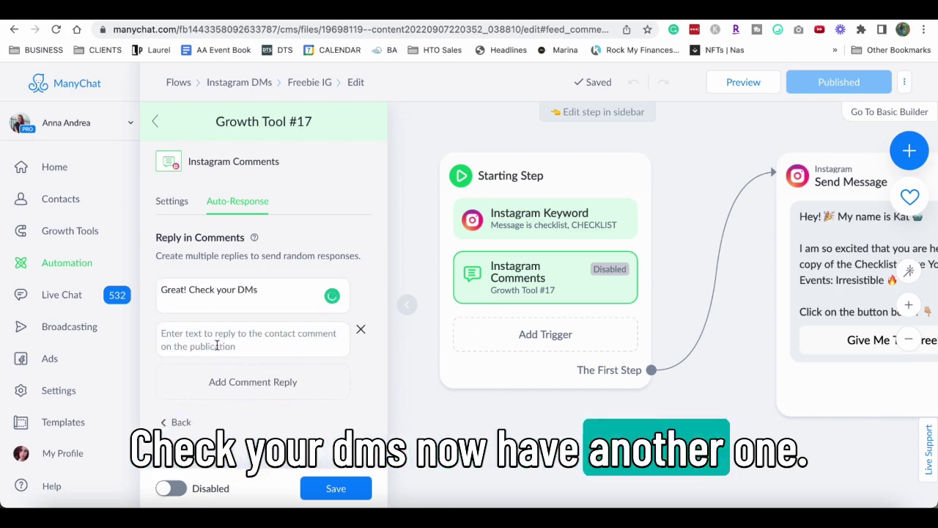
text(Cool, I will slide in your DMs)
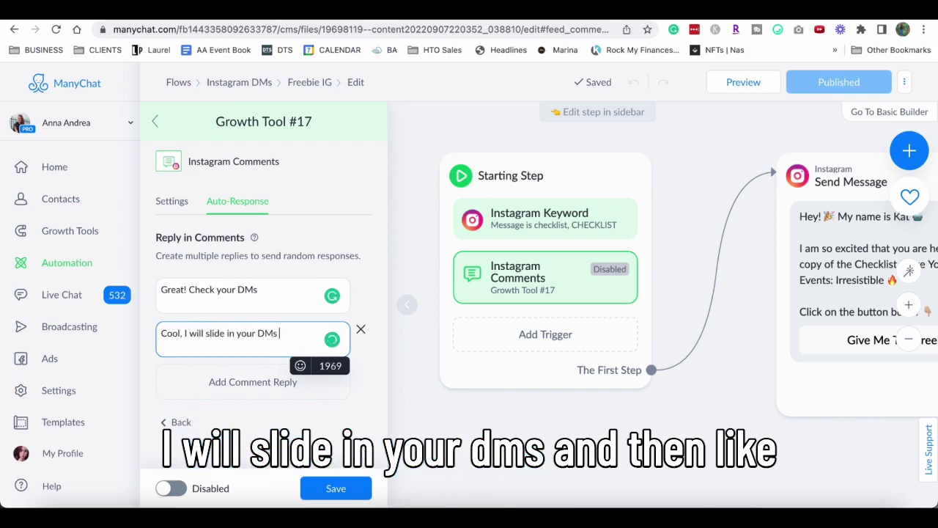
Step: Add a JoyPixels emoji to the end of both comment replies and save the settings
click(778, 29)
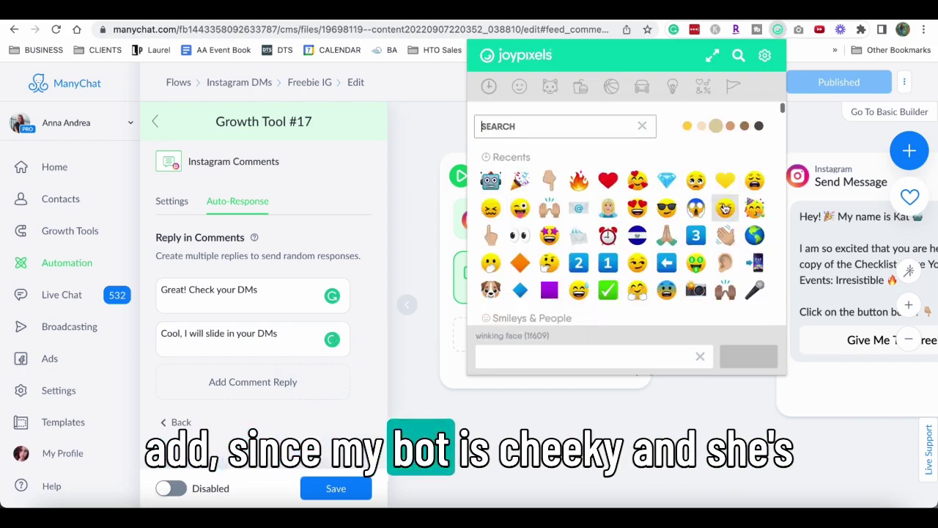
click(754, 180)
click(294, 331)
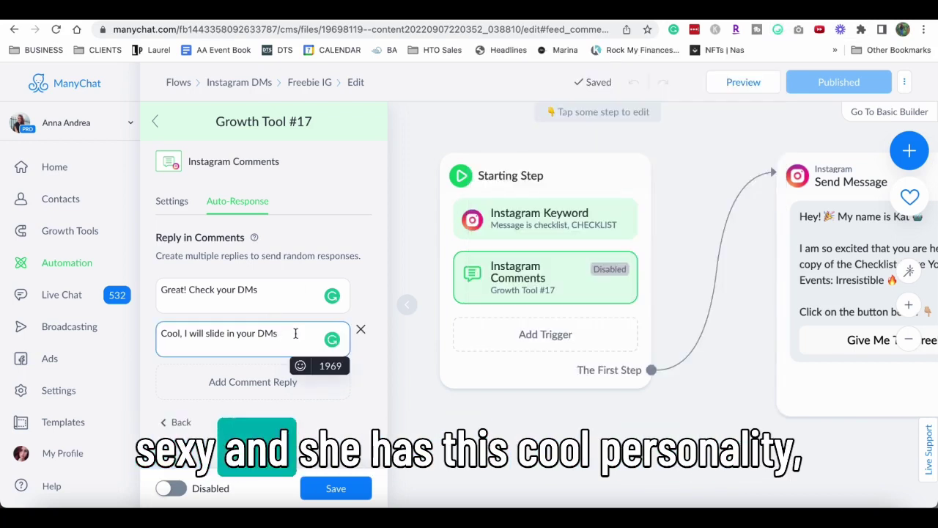
text(😩)
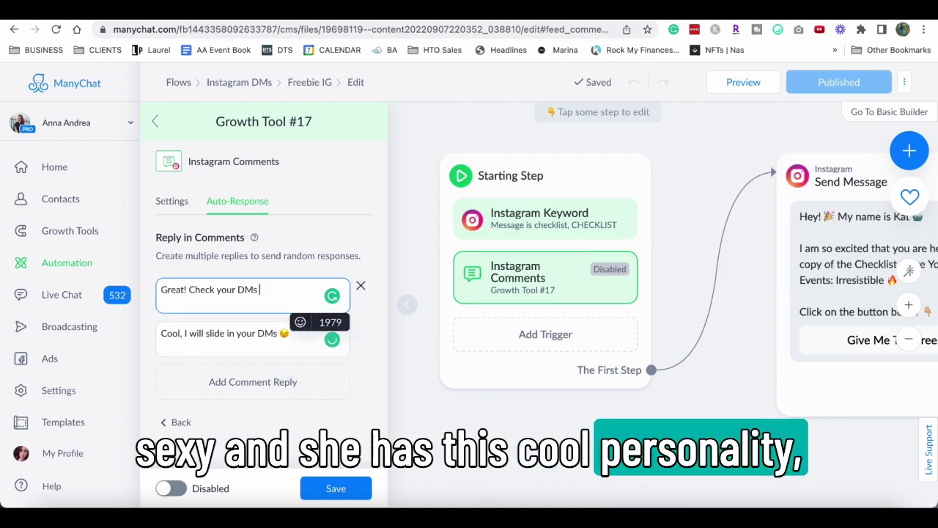
text(😏)
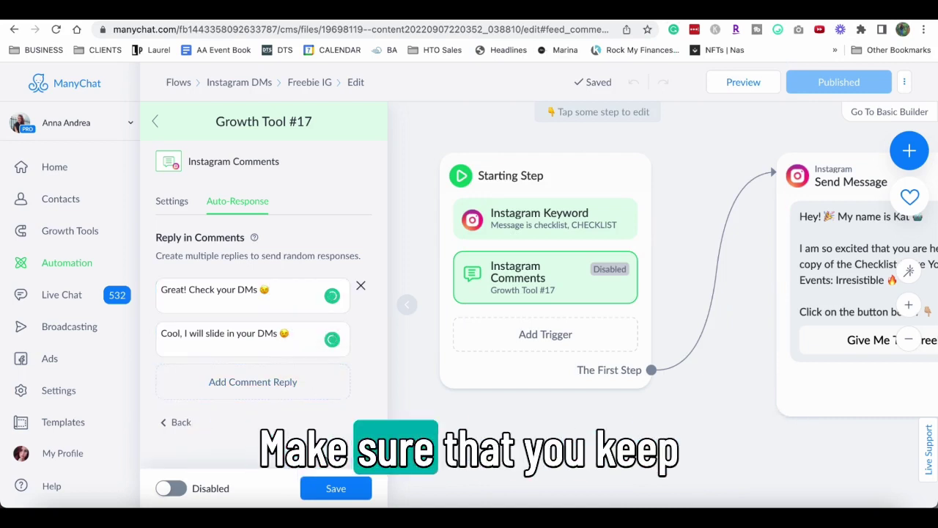
click(335, 488)
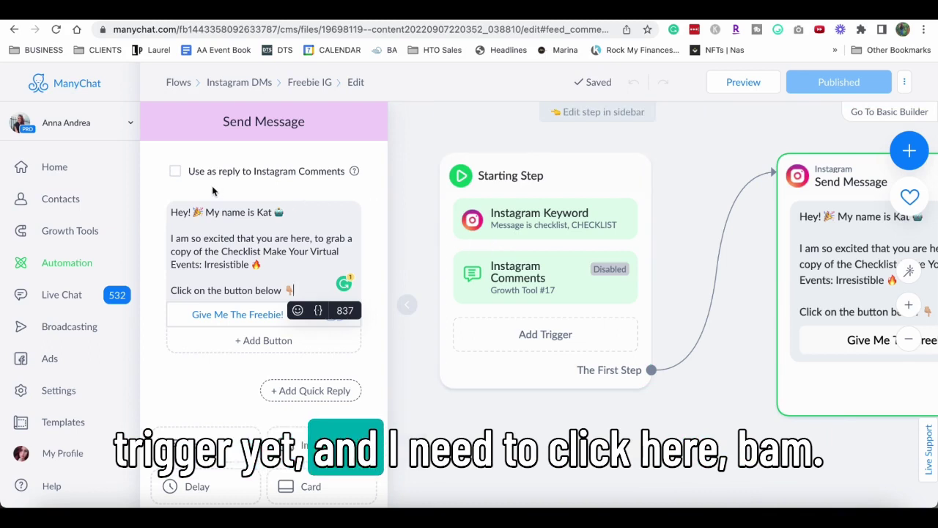
Step: Set the freebie message as the reply to Instagram comments and select the Starting Step node
click(175, 171)
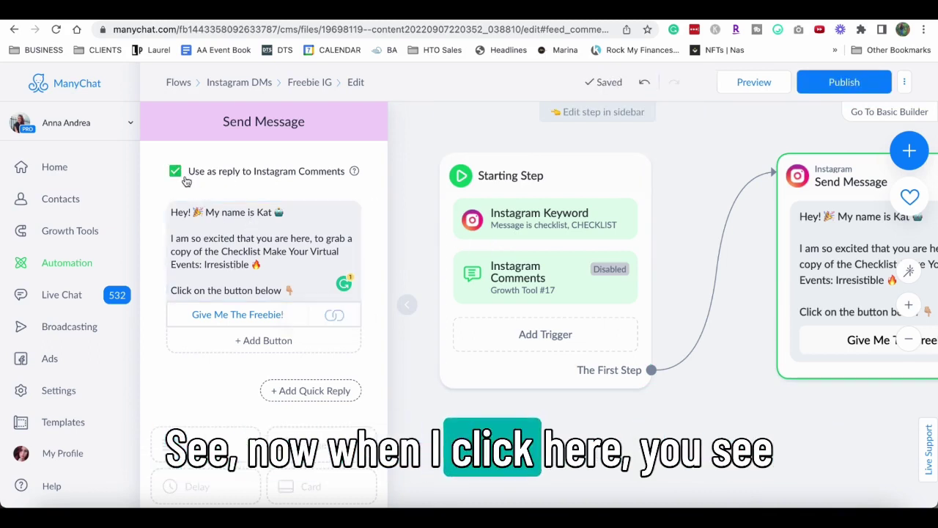
scroll(210, 371, down, 1)
scroll(210, 371, down, 5)
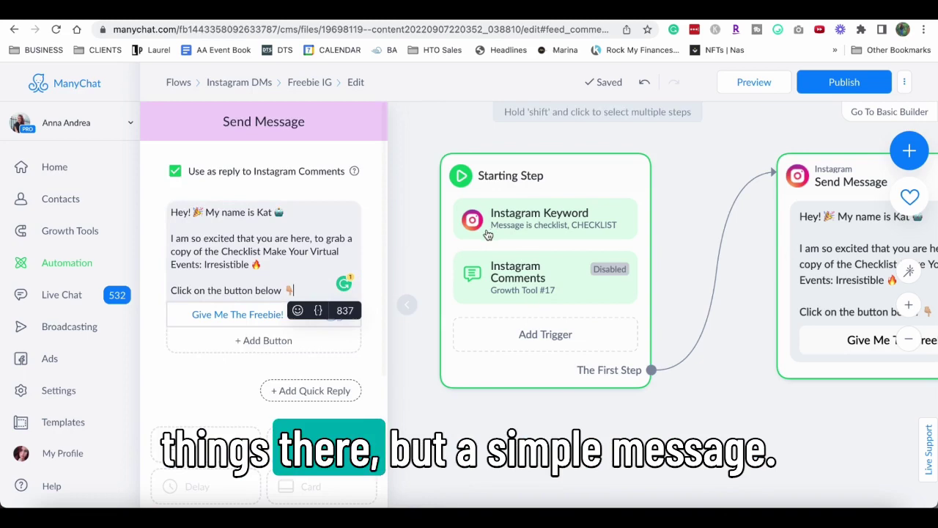
click(490, 233)
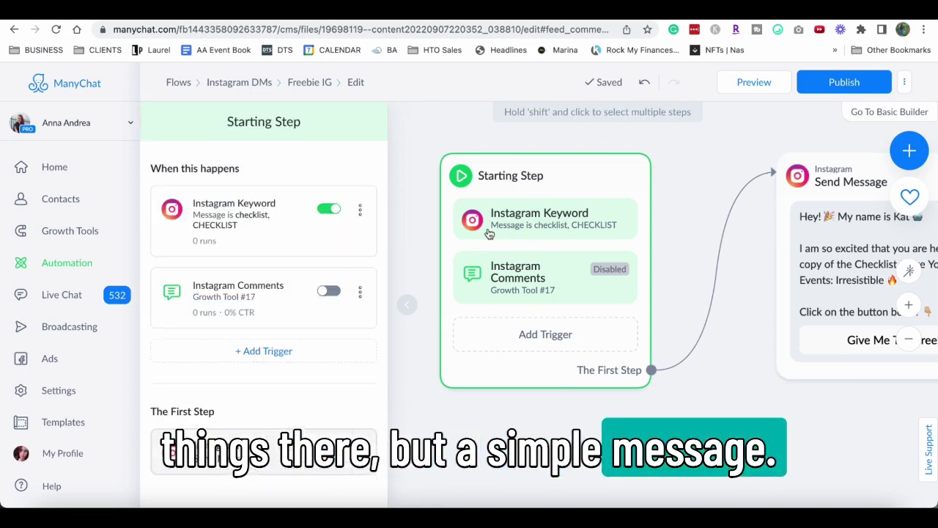
Step: Enable the Instagram Comments trigger alongside Instagram Keyword and publish the flow with both triggers on
click(330, 291)
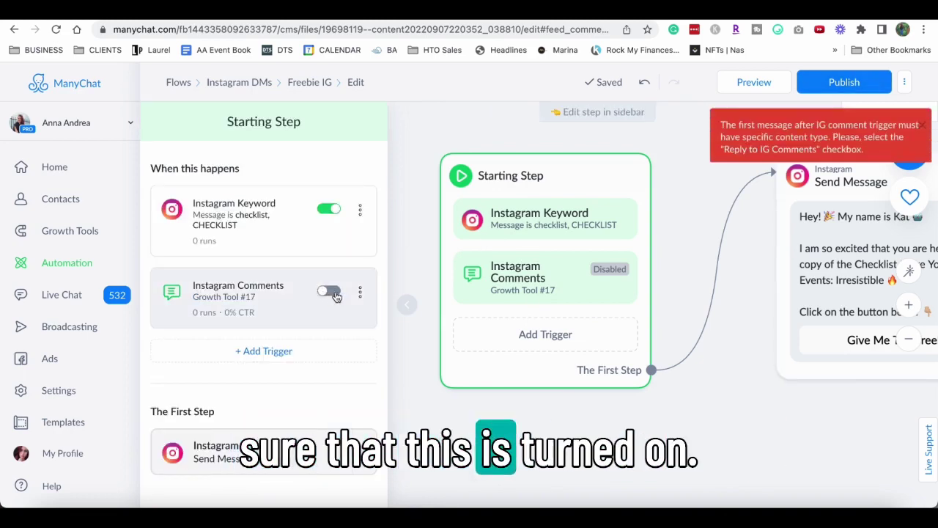
click(851, 82)
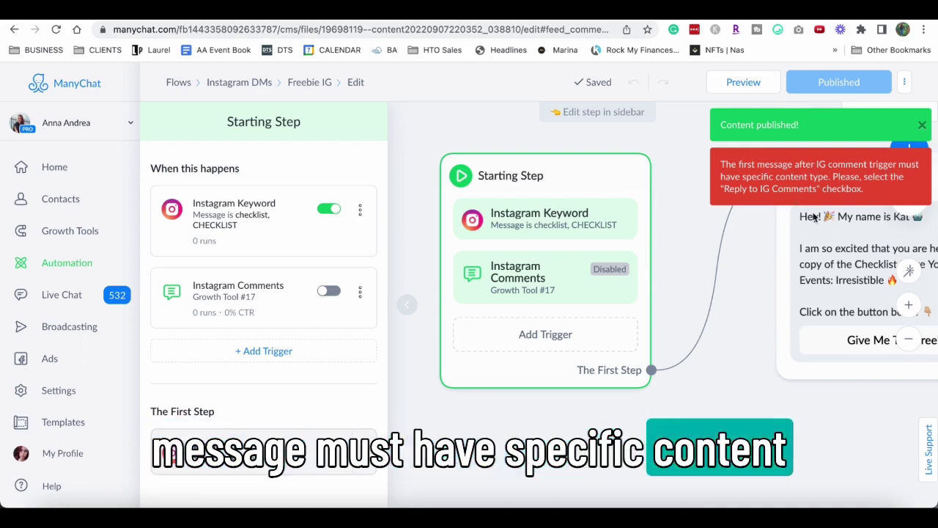
click(822, 249)
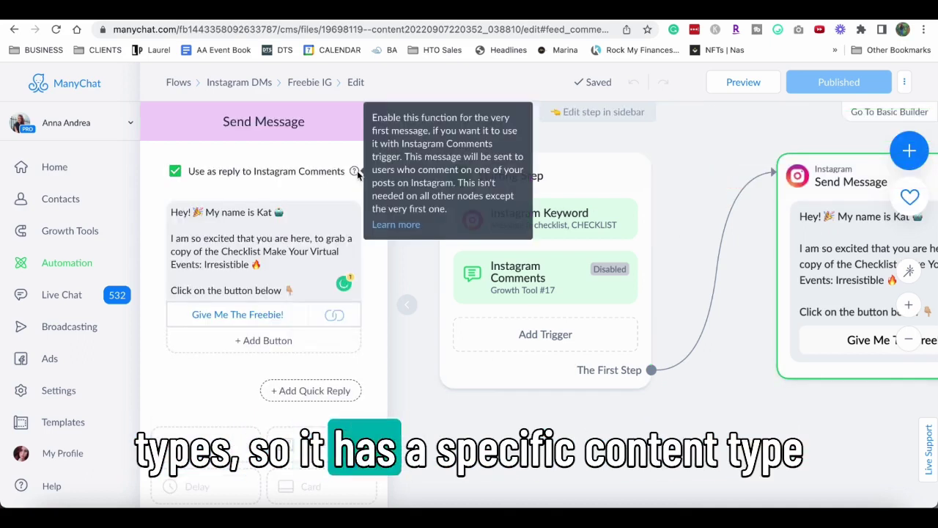
click(513, 183)
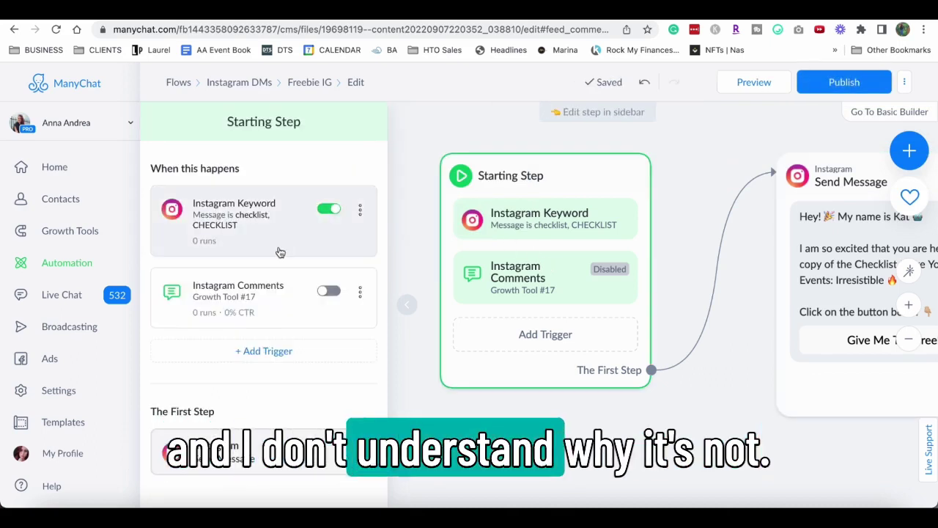
click(332, 291)
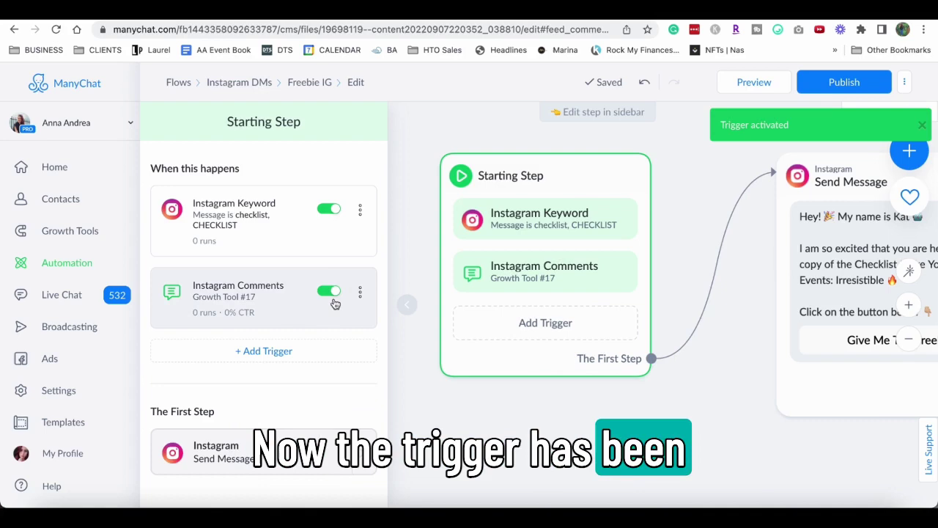
click(839, 84)
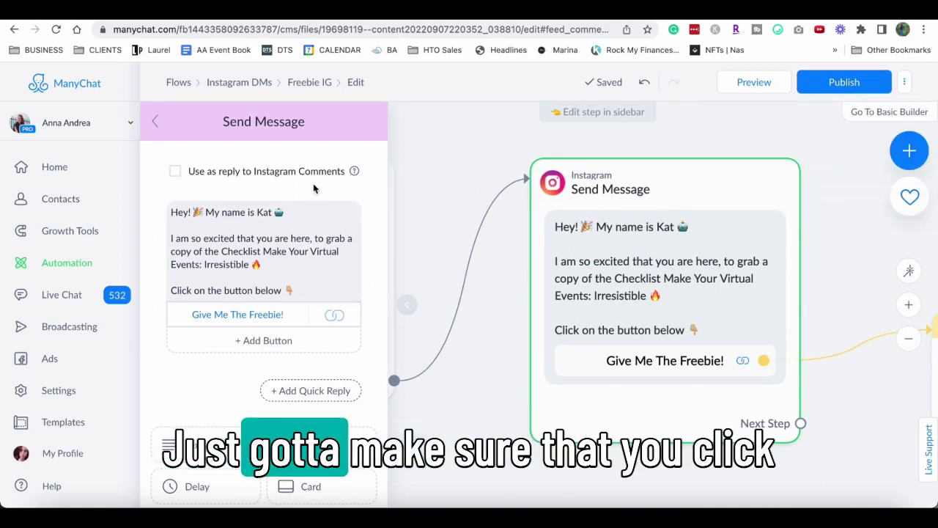
Step: Use the freebie message as the Instagram comment reply, publish Freebie IG, and recheck the starting triggers
click(177, 172)
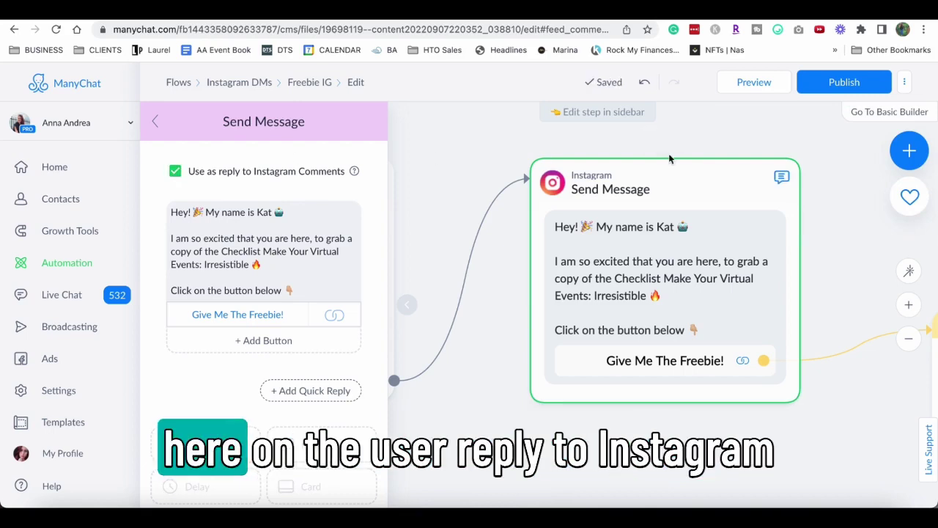
click(876, 85)
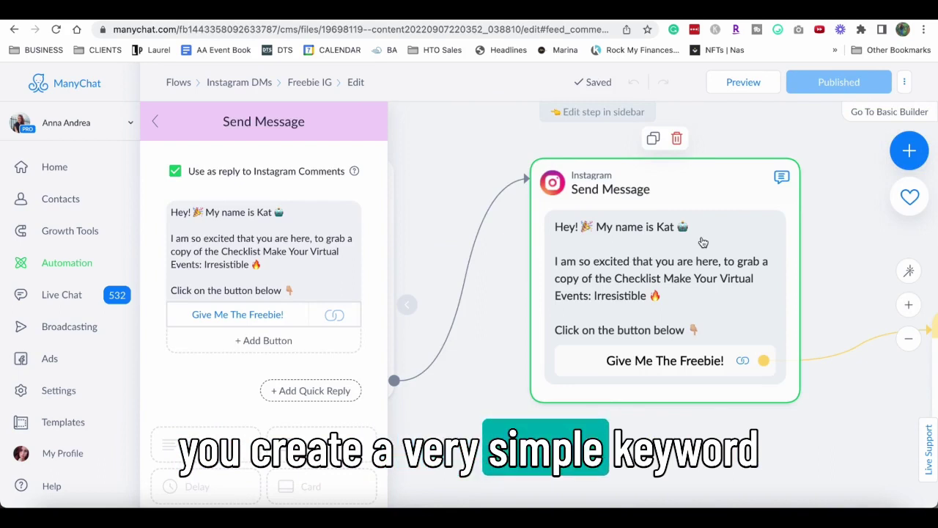
click(409, 206)
click(316, 194)
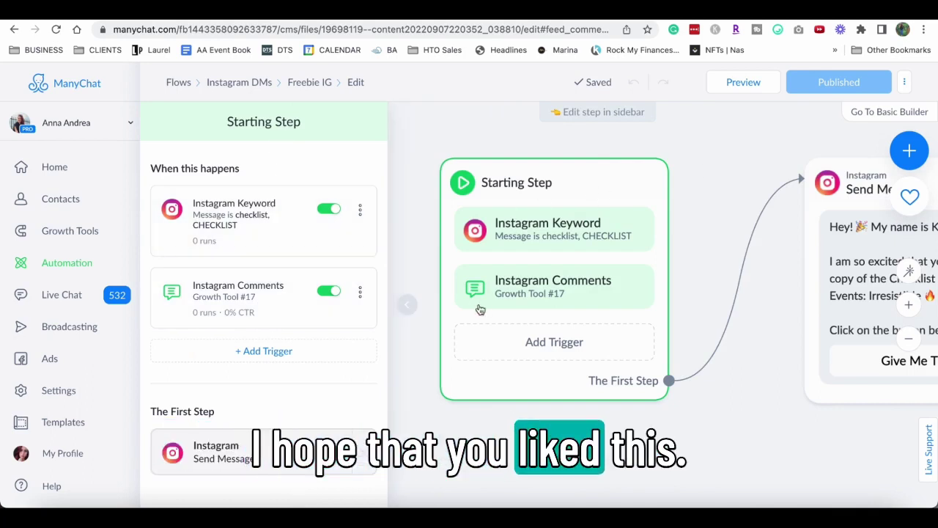
scroll(725, 435, right, 10)
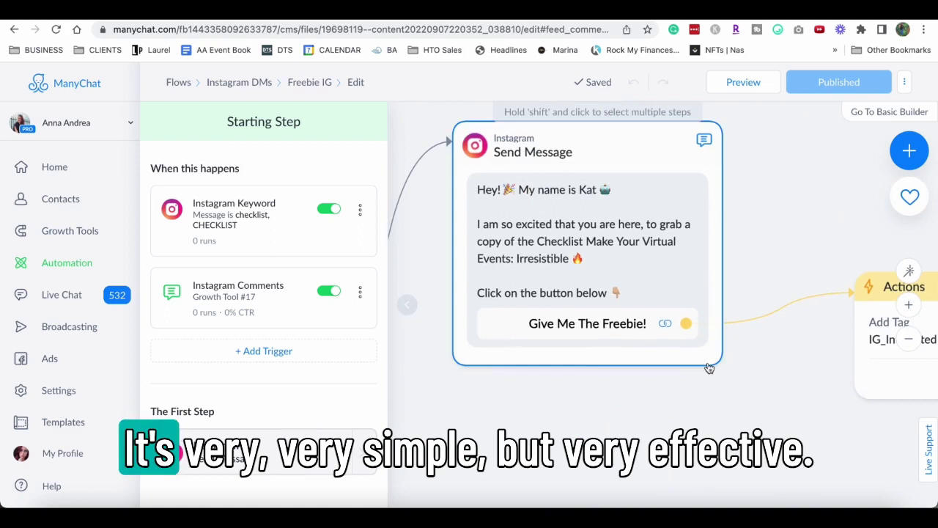
scroll(575, 372, right, 5)
scroll(508, 352, left, 6)
scroll(586, 388, up, 2)
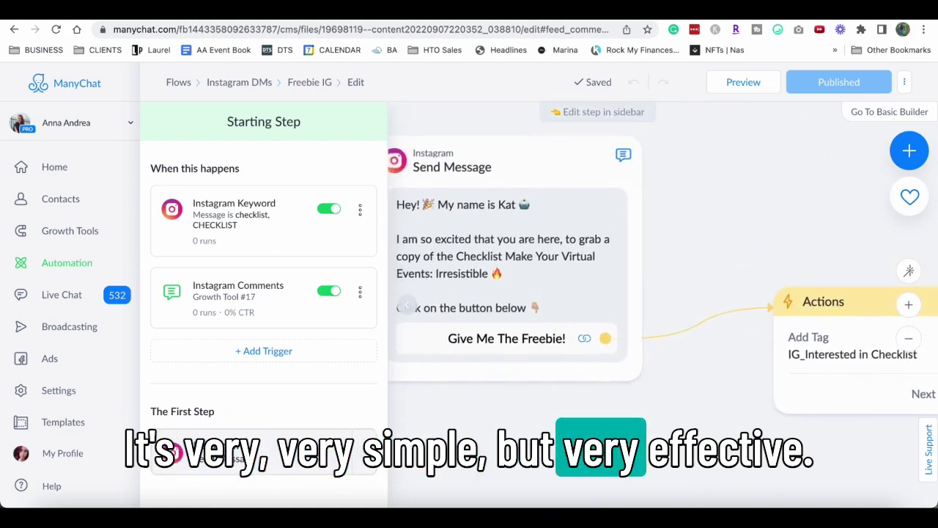